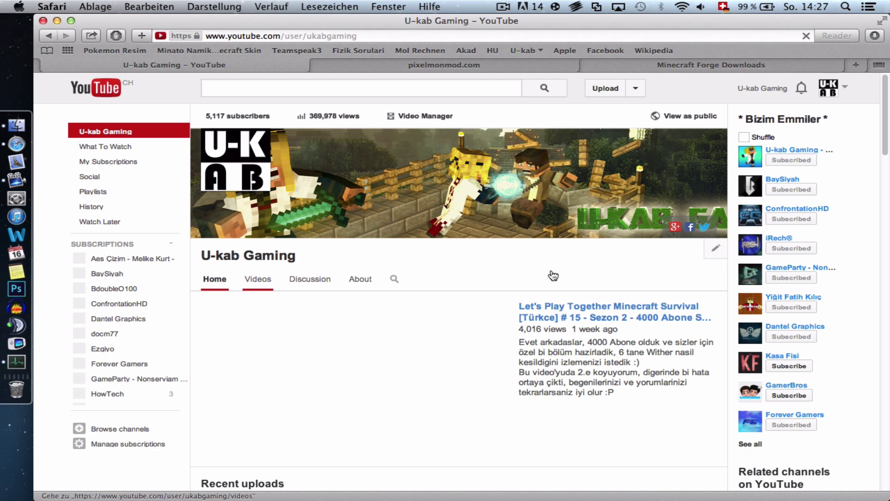
Step: Open the channel's playlists from its Videos page and look through them
click(262, 281)
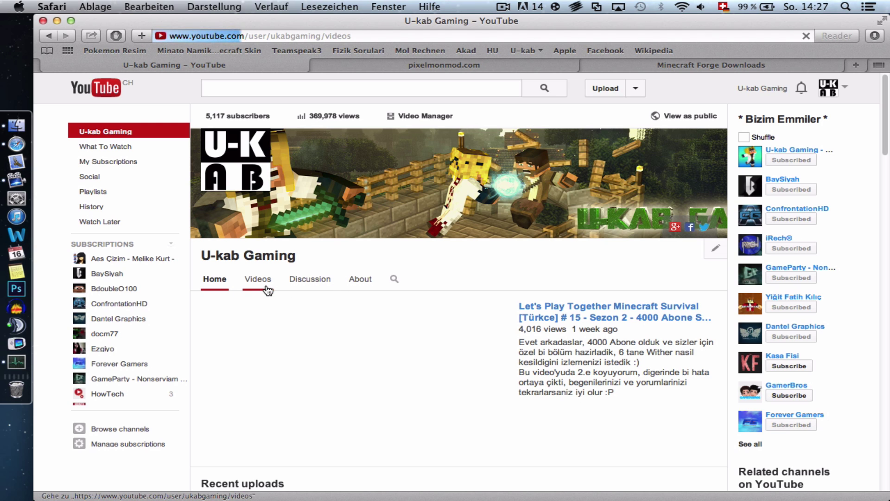
scroll(253, 269, down, 2)
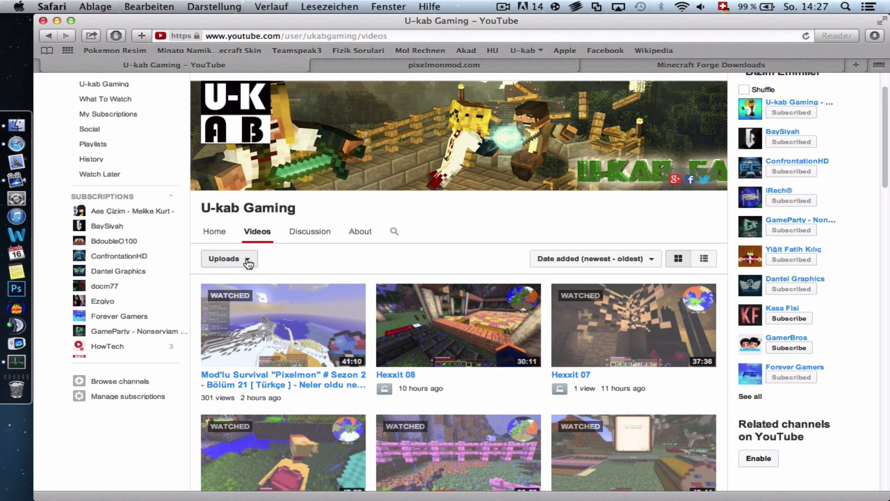
click(249, 260)
click(251, 327)
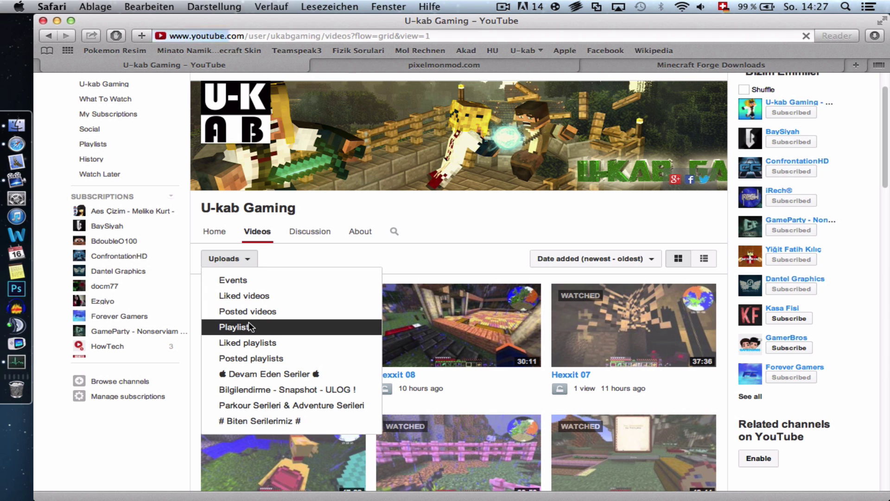
scroll(381, 240, down, 10)
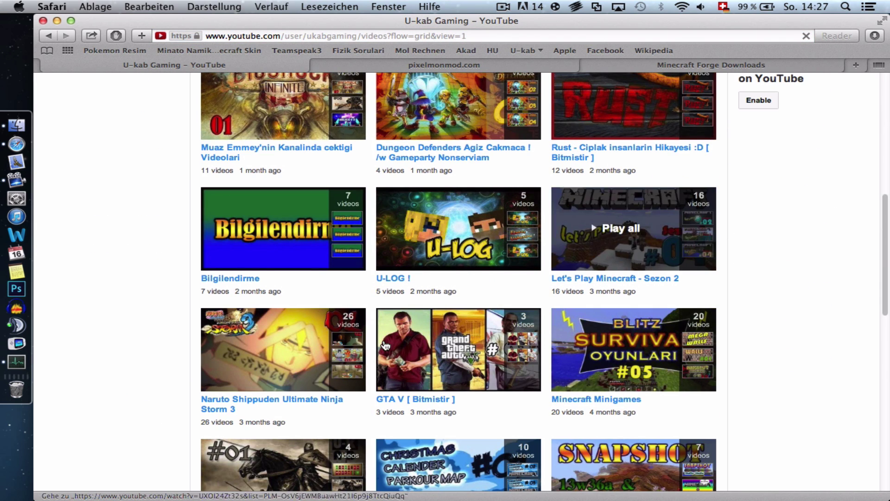
scroll(622, 318, down, 3)
scroll(449, 334, down, 7)
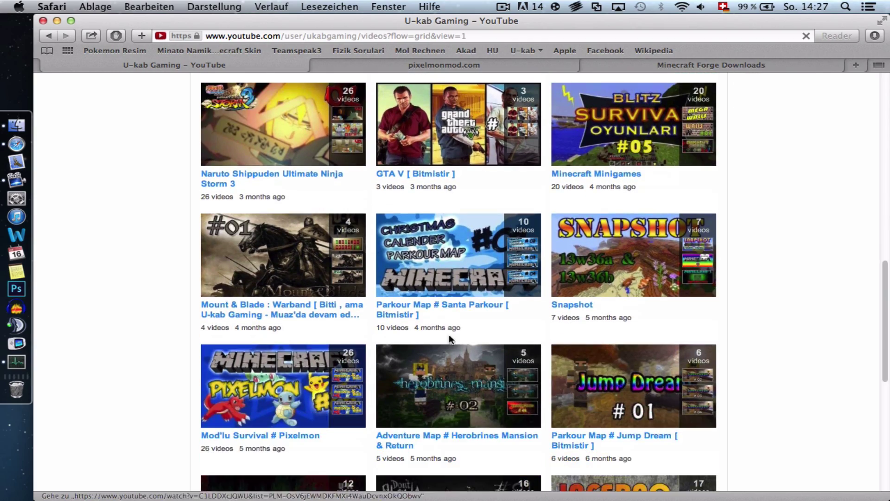
scroll(510, 292, down, 4)
scroll(511, 297, up, 20)
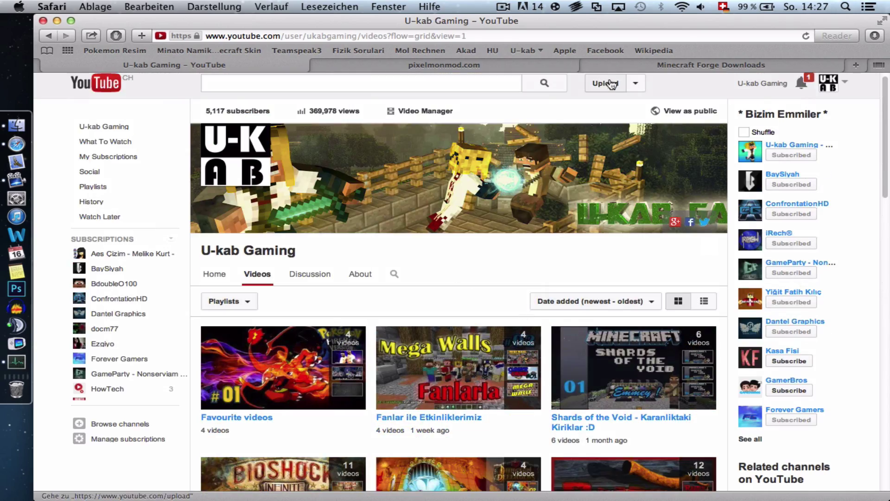
Step: Switch to the Minecraft Forge Downloads page and filter the downloads to Minecraft version 1.6.4
click(637, 64)
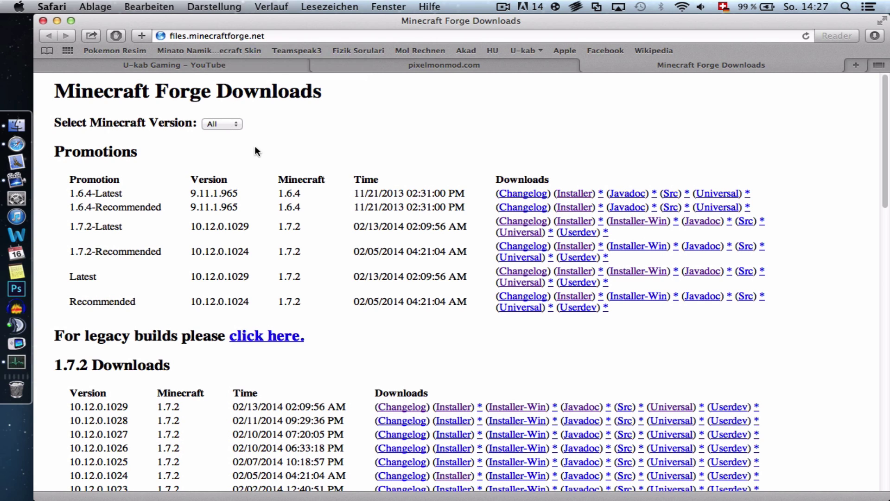
click(215, 123)
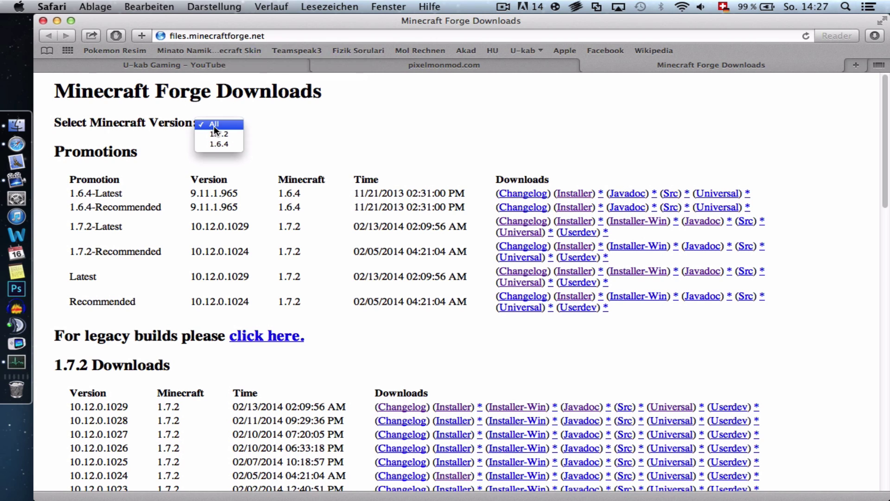
click(169, 137)
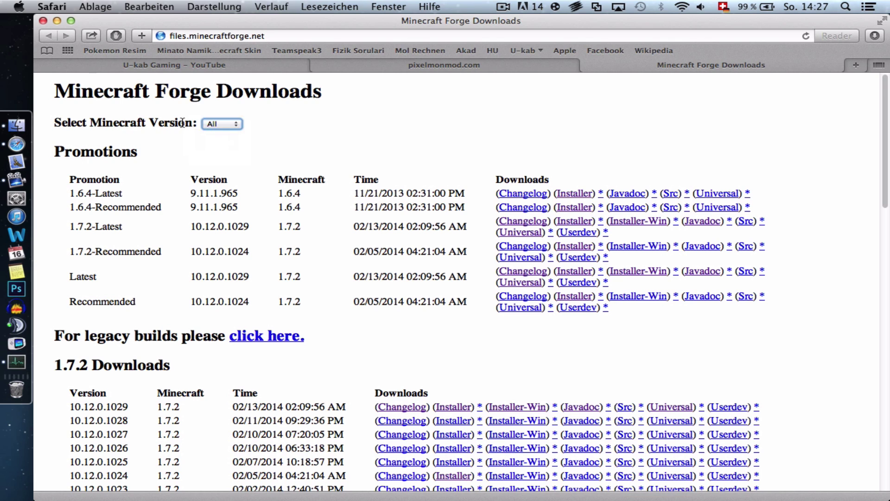
click(214, 124)
click(213, 142)
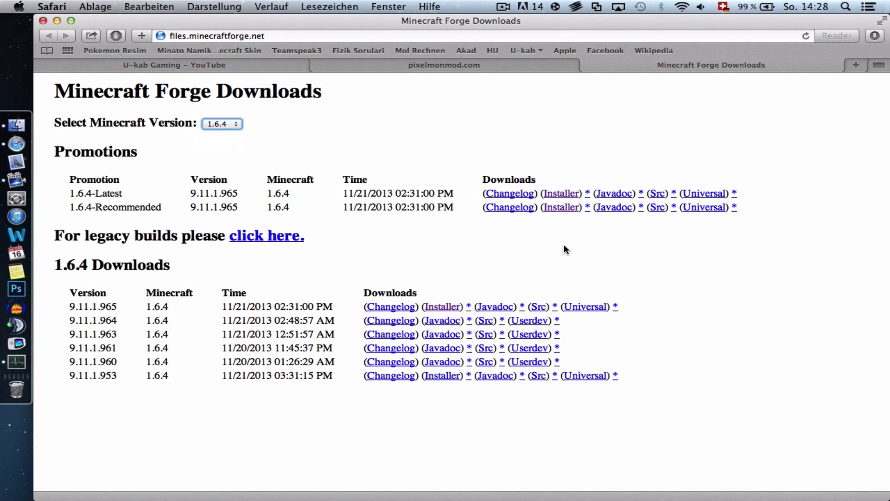
click(146, 195)
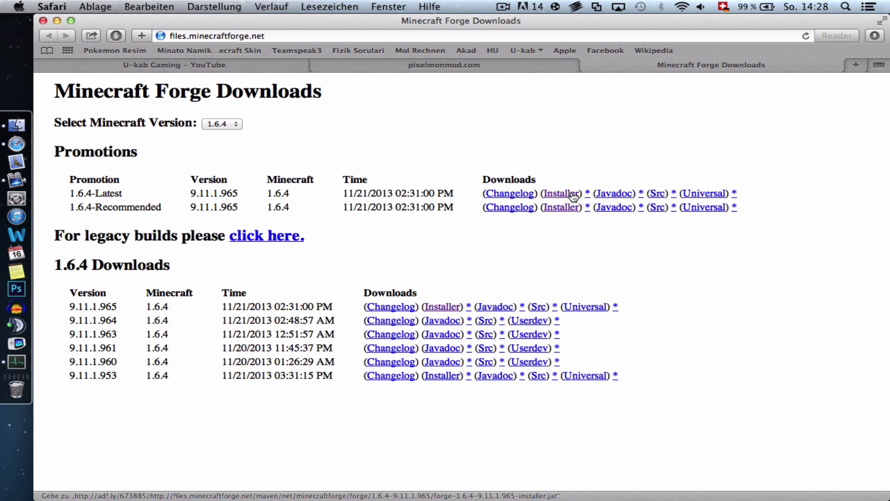
Step: Reveal the downloaded forge-1.6.4-9.11.1.965-installer.jar in Finder and show the desktop where it is stored
click(874, 35)
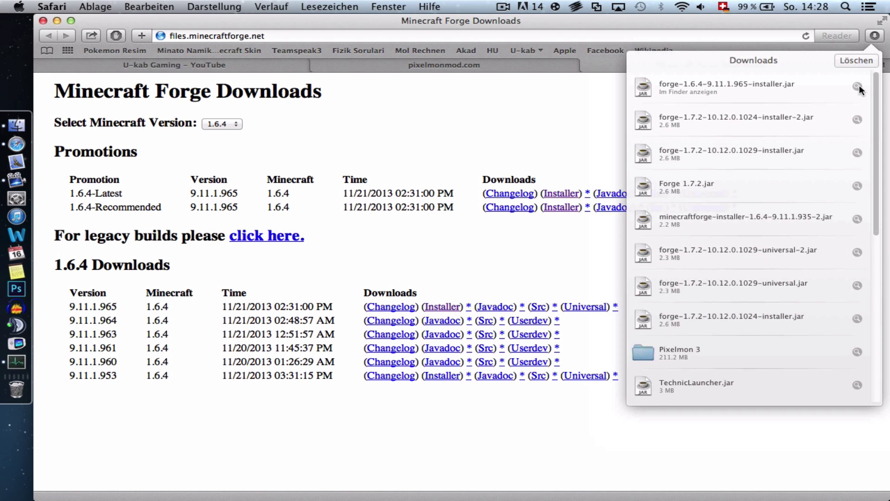
click(857, 86)
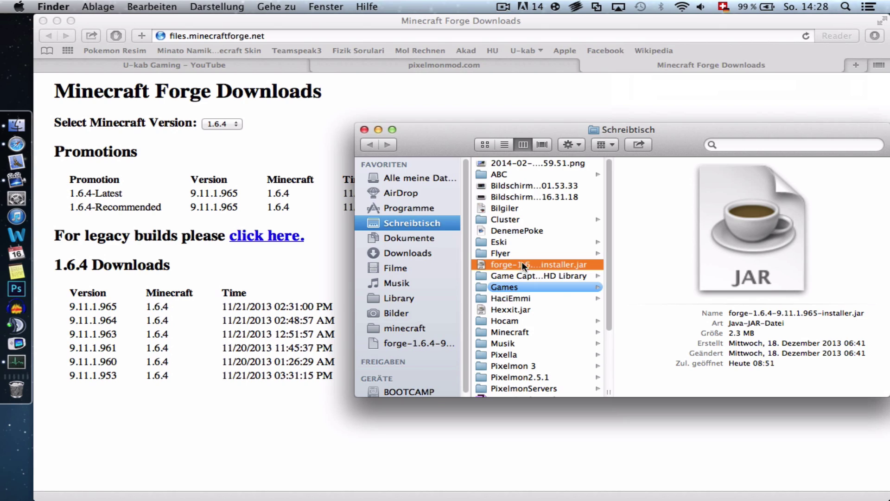
key(F11)
key(F11)
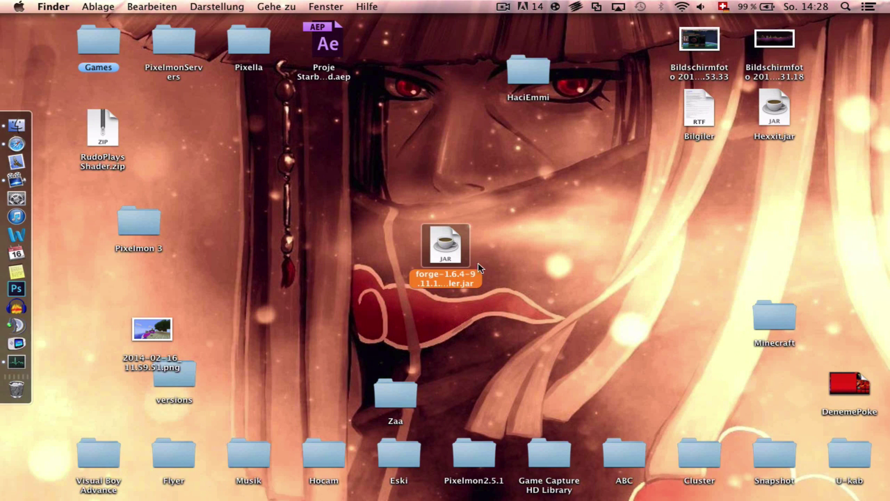
Step: Move the Forge 1.6.4 installer JAR slightly on the desktop and open it
click(508, 249)
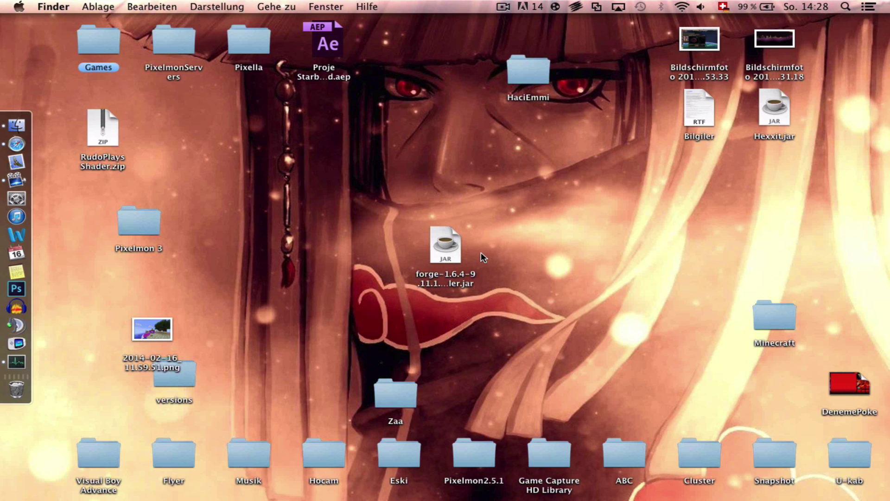
drag(433, 247, 474, 233)
click(544, 225)
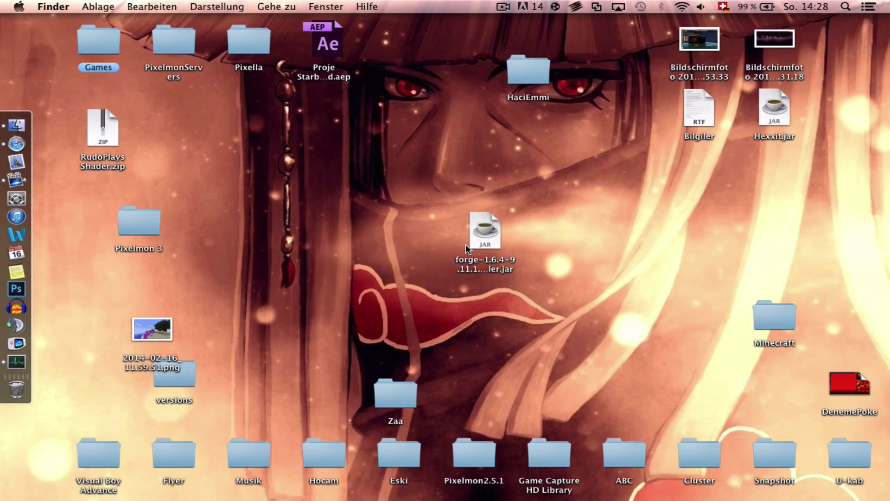
click(488, 224)
right_click(497, 229)
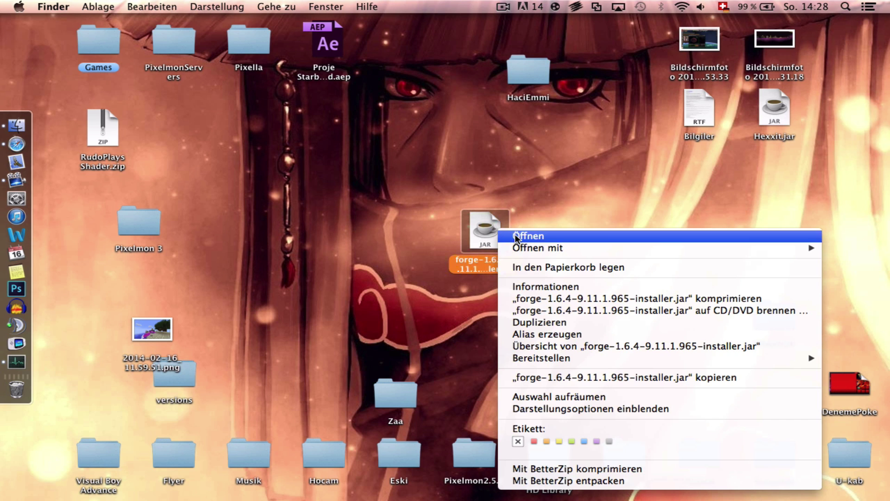
click(516, 237)
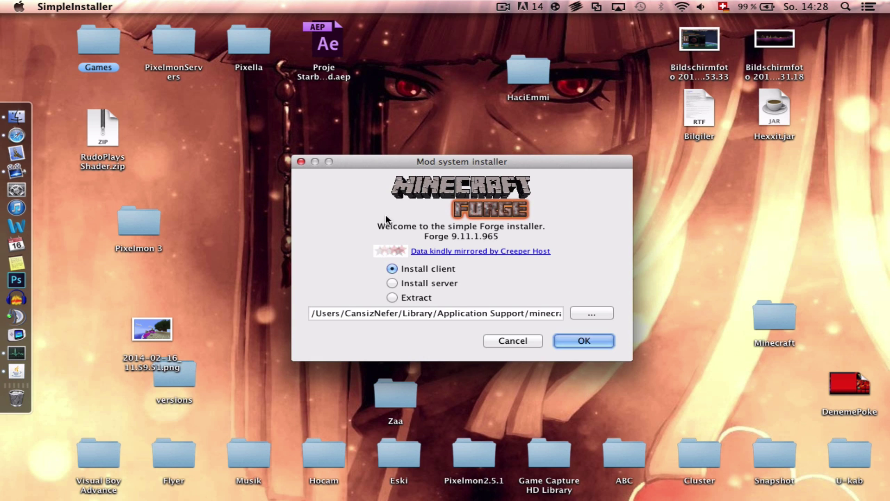
drag(460, 165, 451, 150)
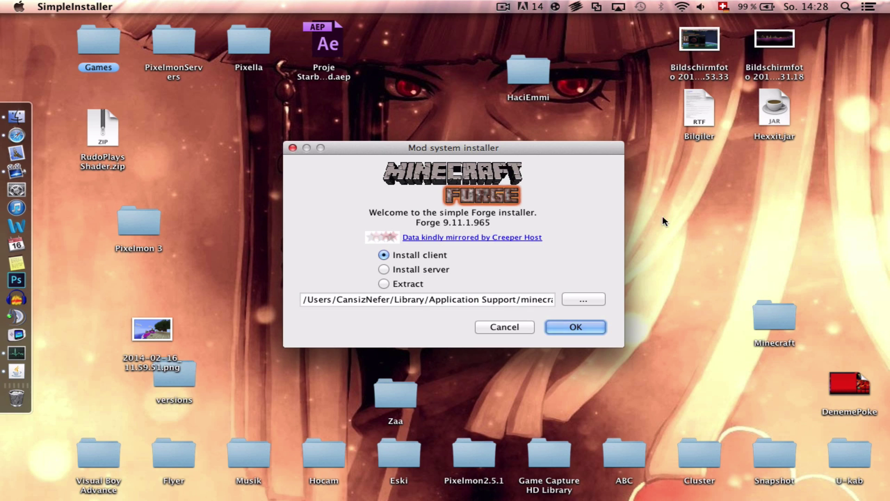
drag(404, 149, 372, 149)
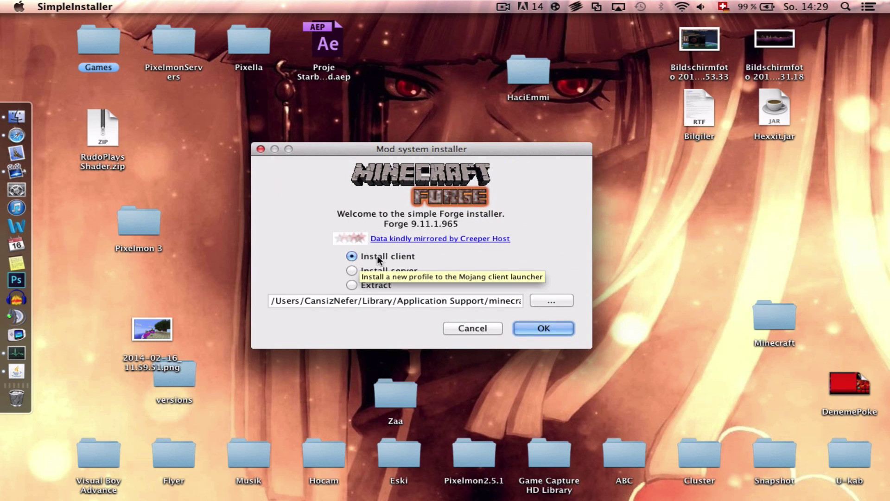
drag(421, 155, 459, 175)
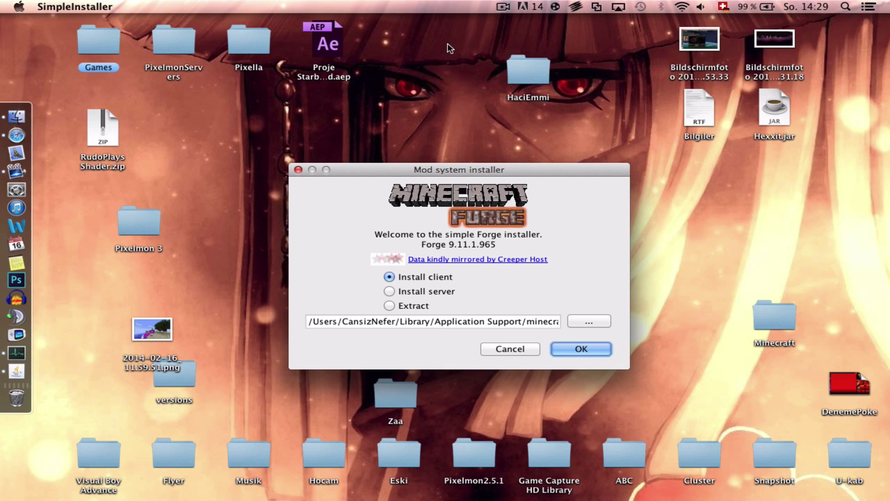
Step: Hide the desktop icons through ScreenFlow and move the Forge installer window slightly higher
click(497, 6)
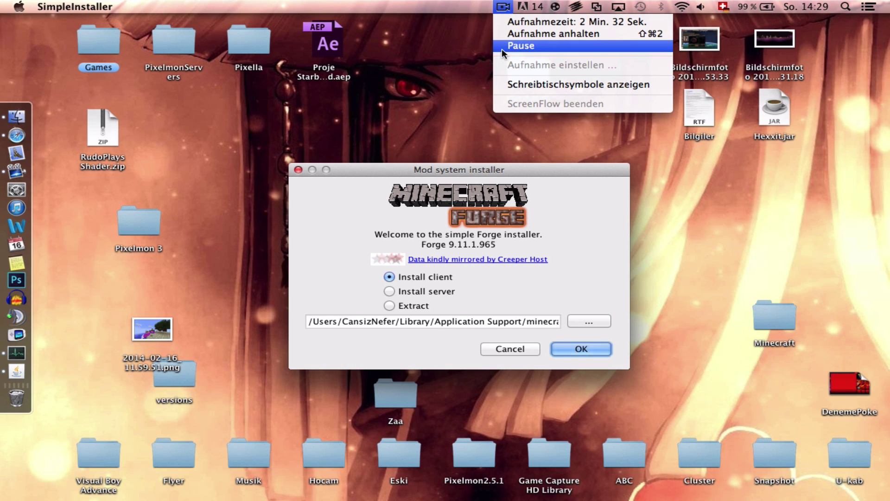
click(513, 83)
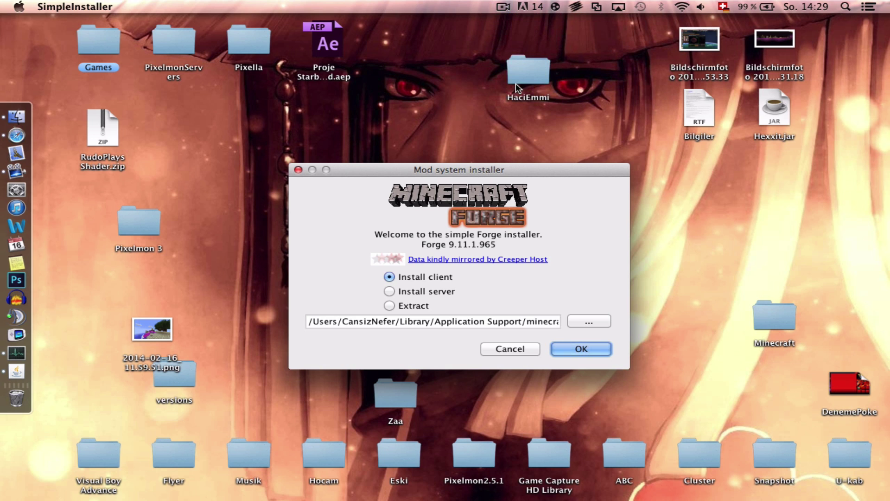
click(506, 7)
click(528, 85)
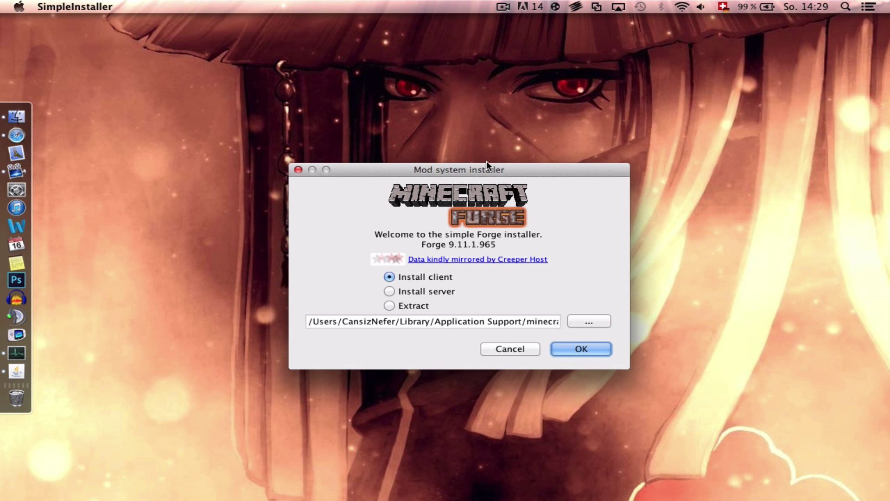
drag(486, 164, 469, 138)
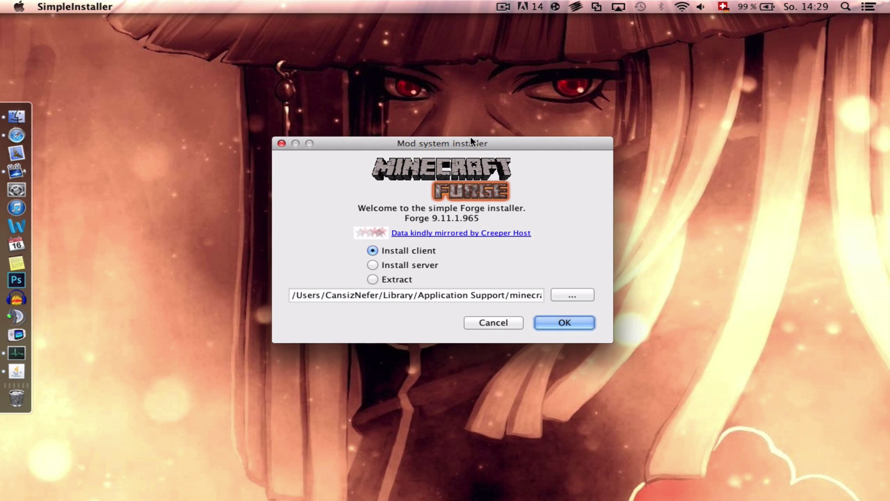
drag(442, 144, 443, 142)
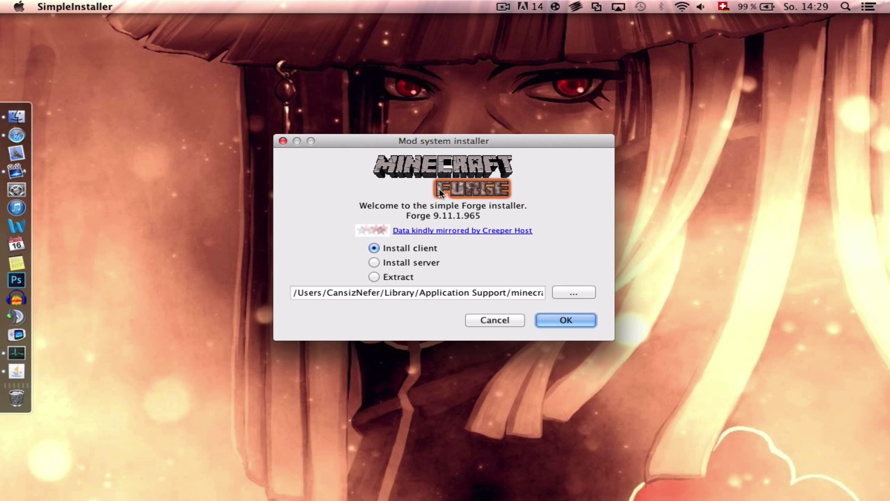
Step: Install the Forge 9.11.1.965 client into the preset minecraft folder and dismiss the completion message
click(574, 291)
click(524, 343)
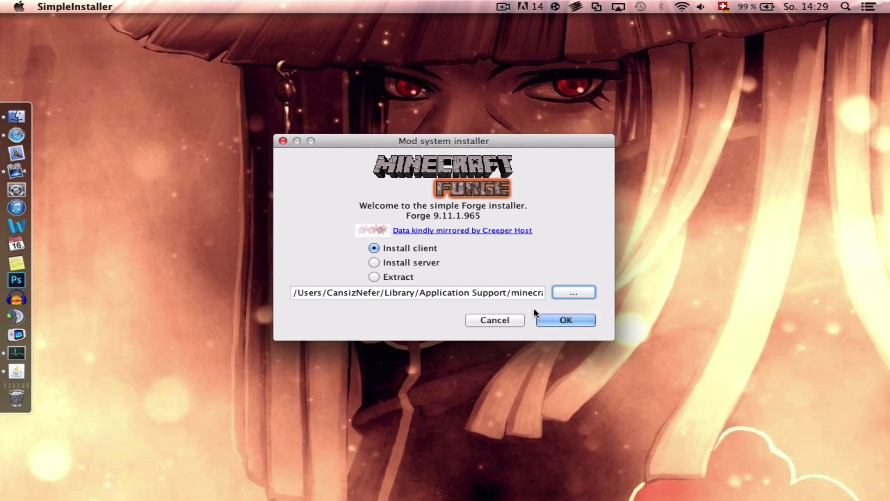
click(555, 319)
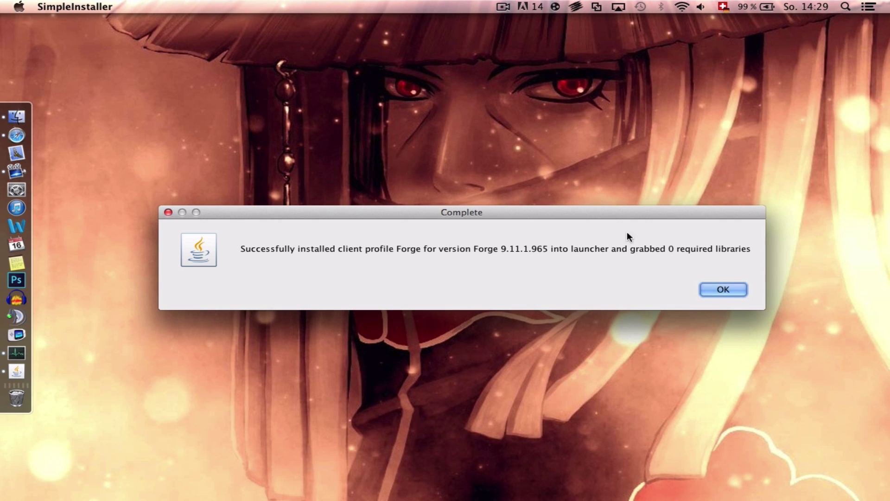
drag(522, 211, 504, 211)
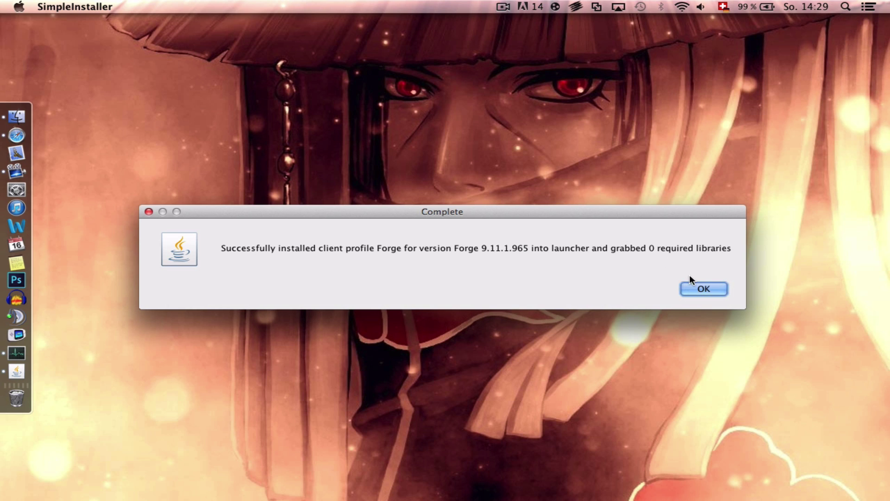
click(703, 286)
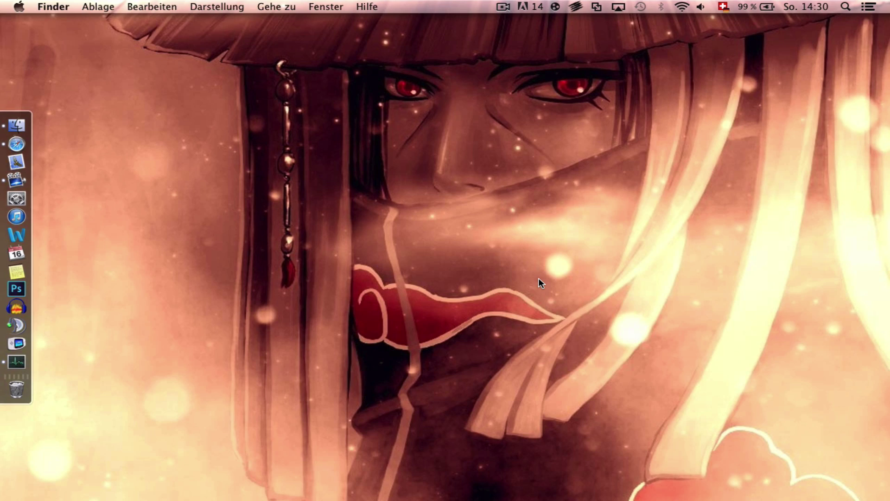
Step: Launch Minecraft from the application overview
key(F4)
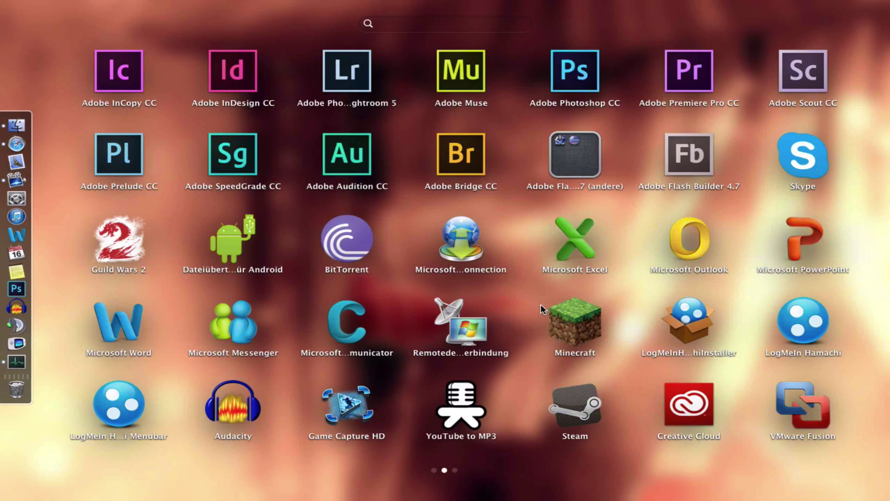
click(540, 304)
key(F4)
click(578, 314)
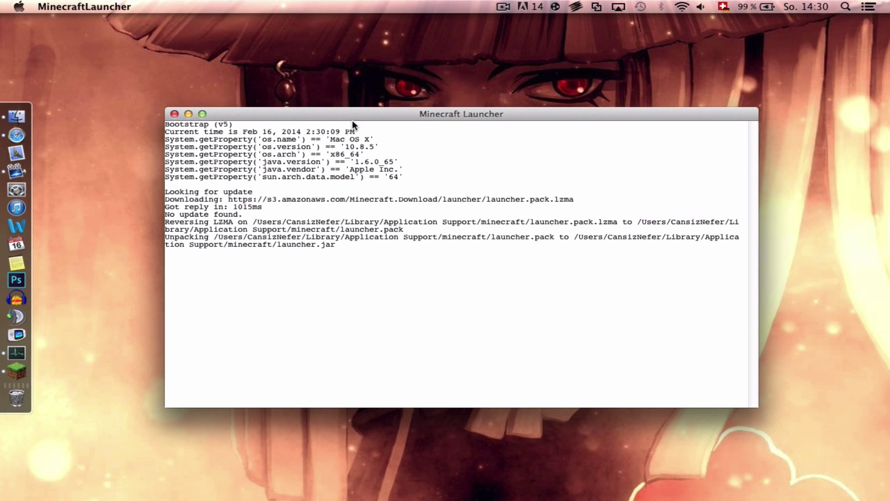
drag(353, 113, 342, 110)
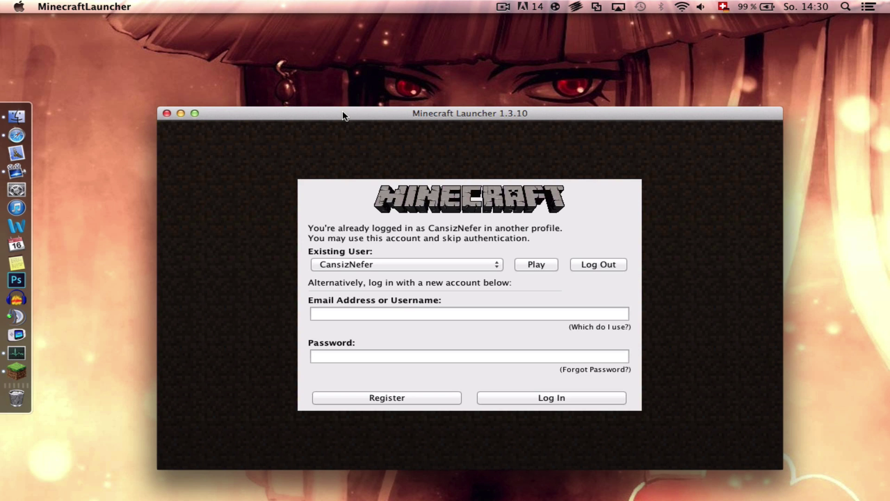
Step: Continue with the existing launcher account, review the versions available to the Forge profile and close its editor without saving
click(545, 267)
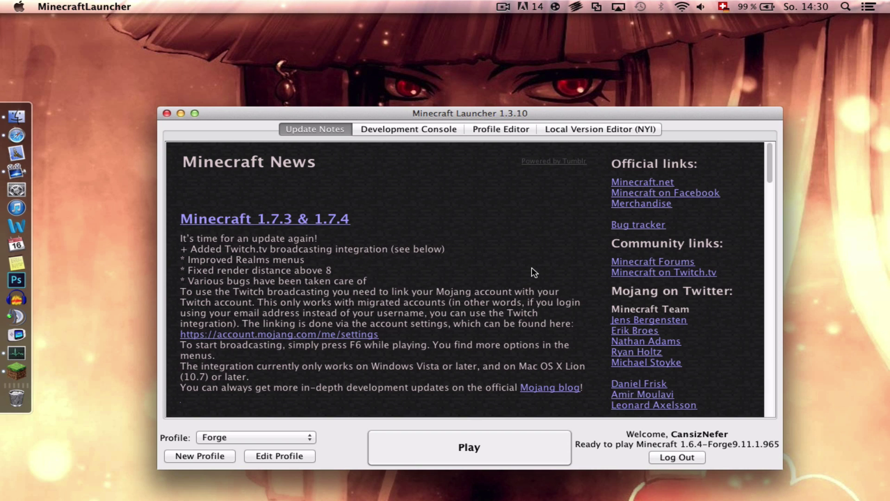
click(285, 452)
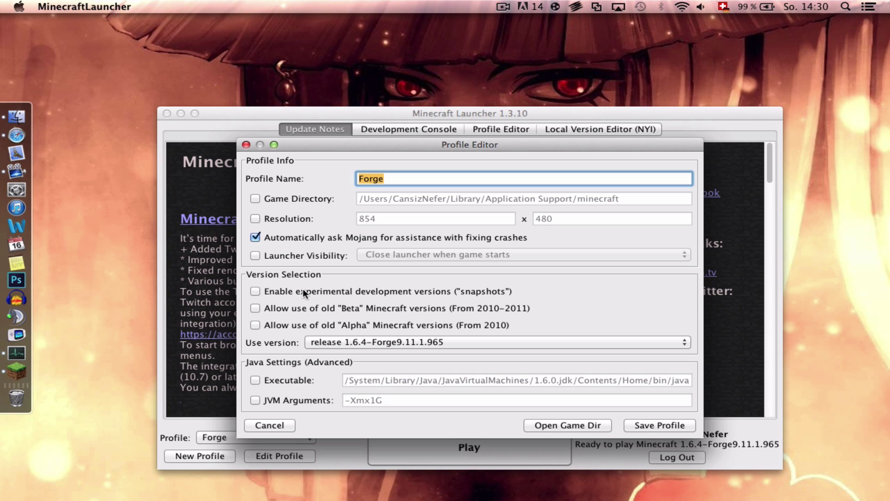
click(324, 342)
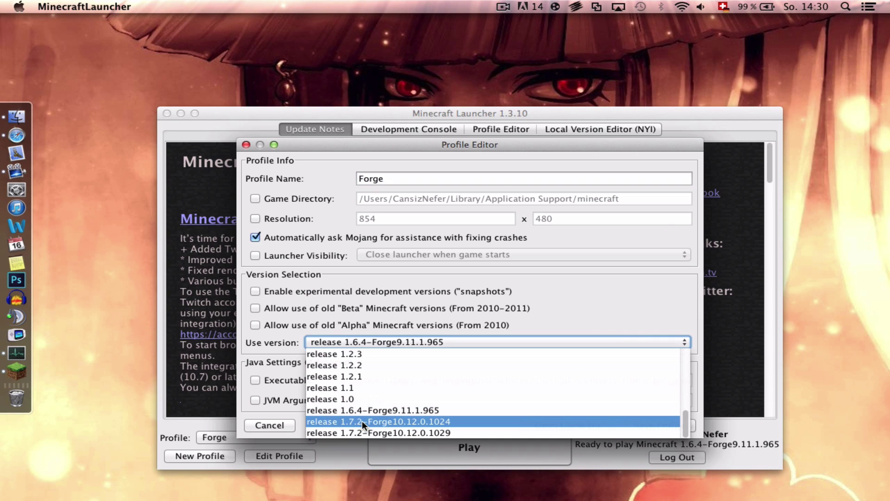
scroll(367, 357, up, 5)
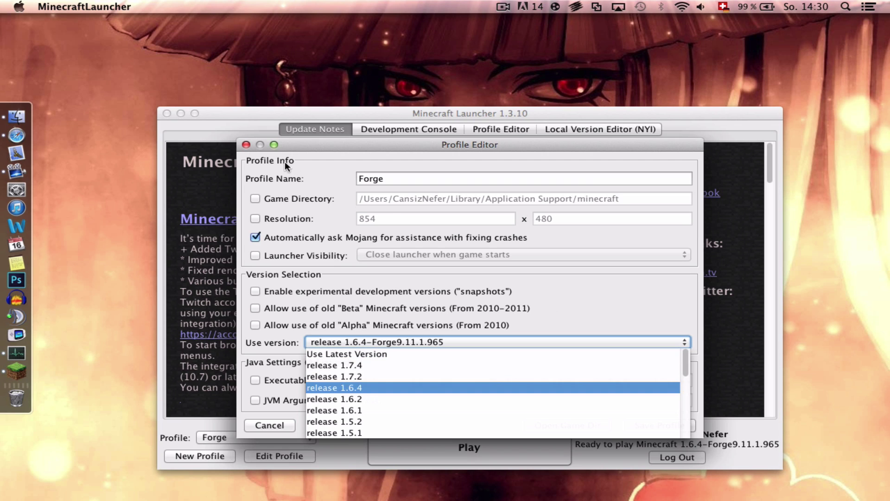
click(246, 144)
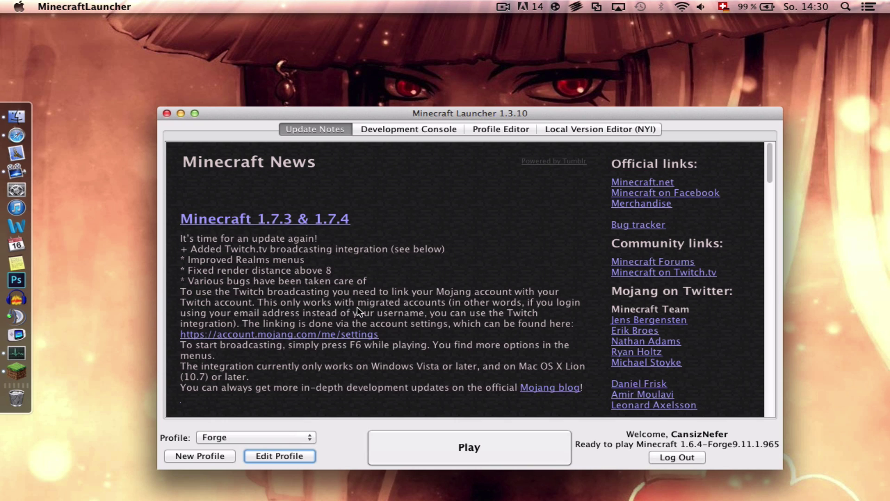
Step: Create a new profile from 1.6.4_, keeping the name Copy of 1.6.4_, with version release 1.6.4 and custom JVM arguments off
click(267, 436)
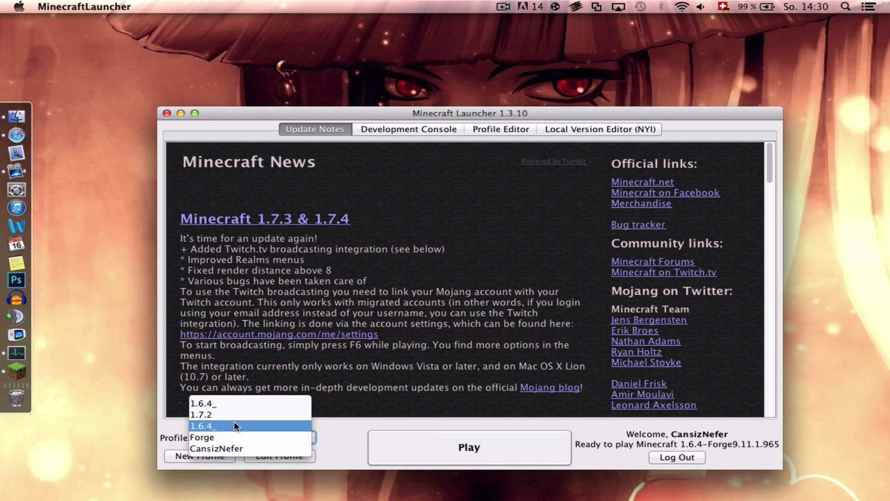
click(234, 423)
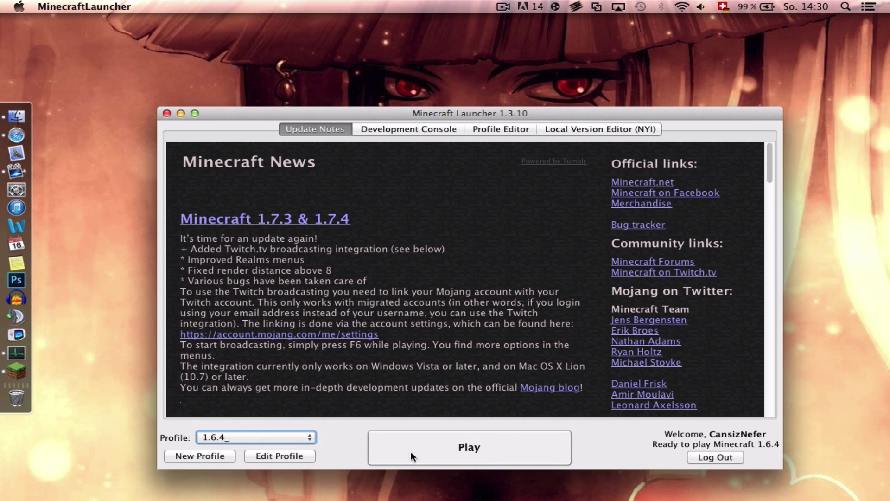
click(215, 456)
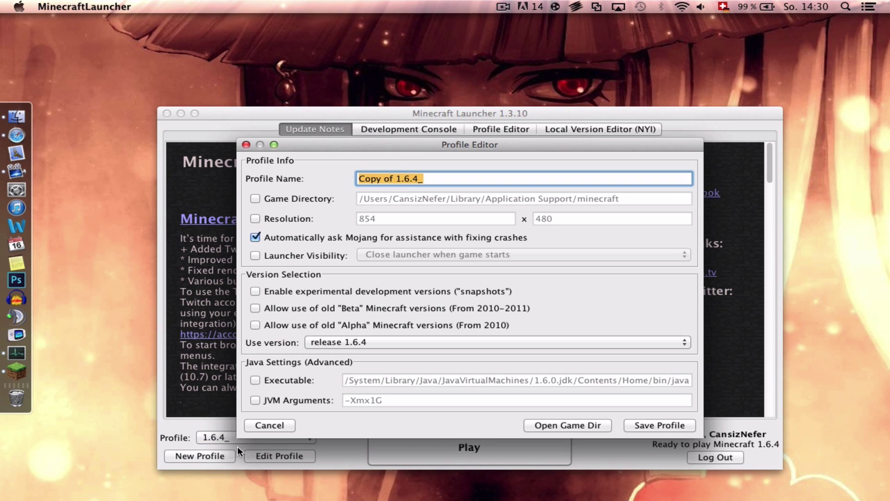
click(327, 343)
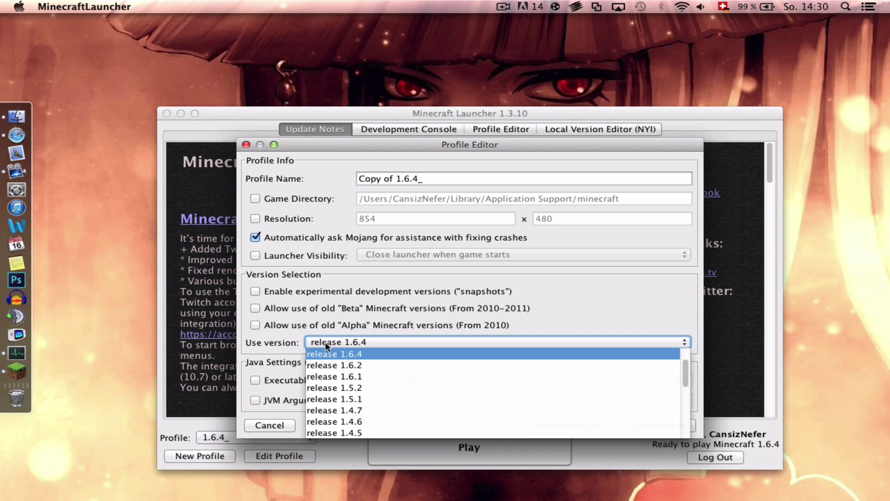
click(347, 356)
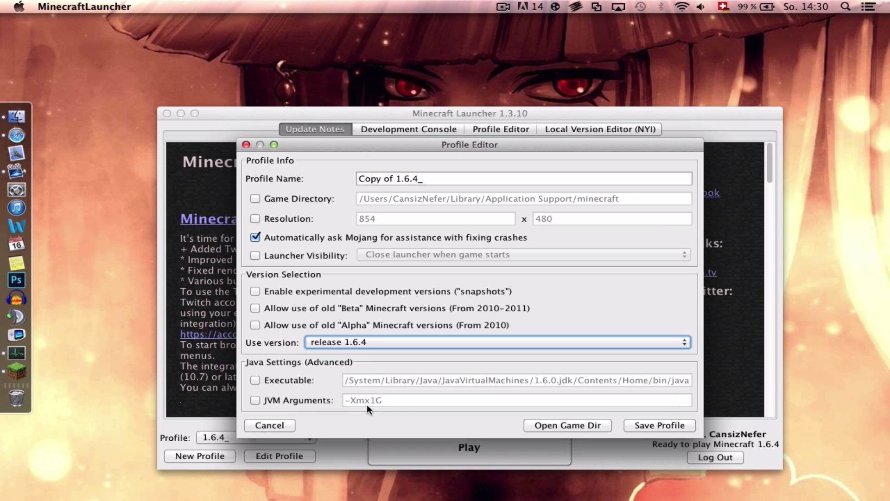
click(261, 401)
click(256, 401)
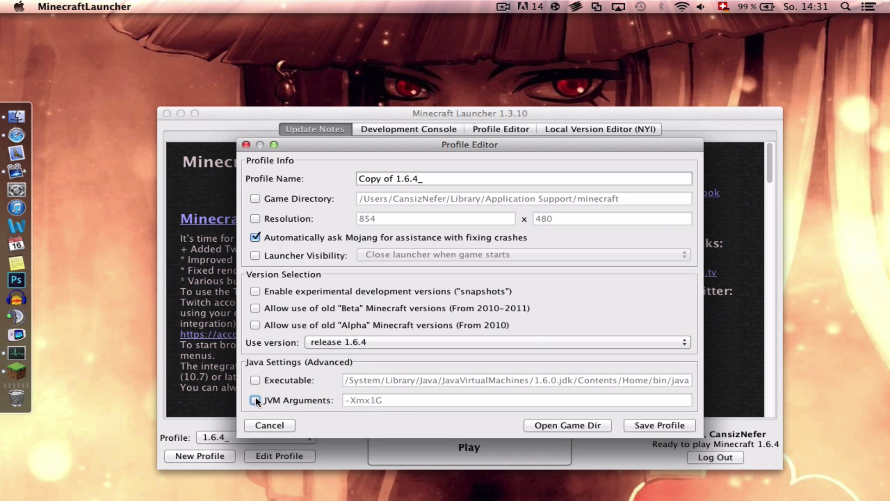
click(650, 426)
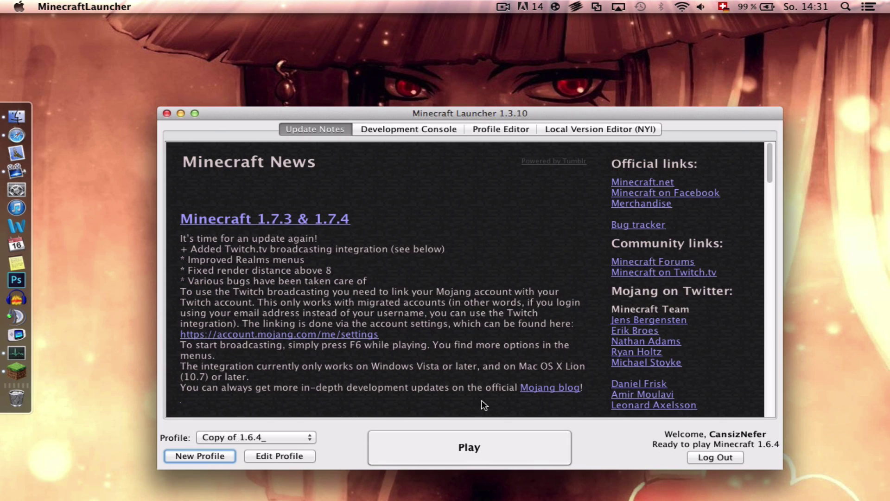
Step: Select the Forge profile and save it with version release 1.6.4-Forge9.11.1.965
click(275, 436)
click(263, 416)
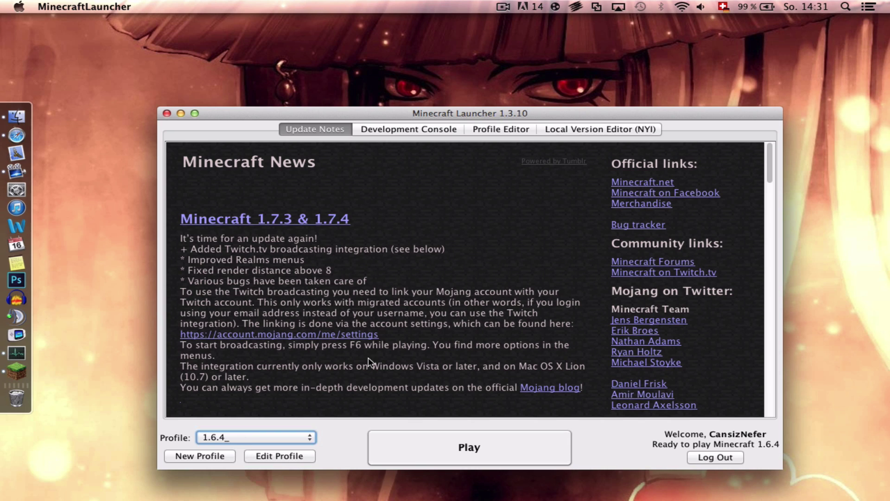
click(250, 439)
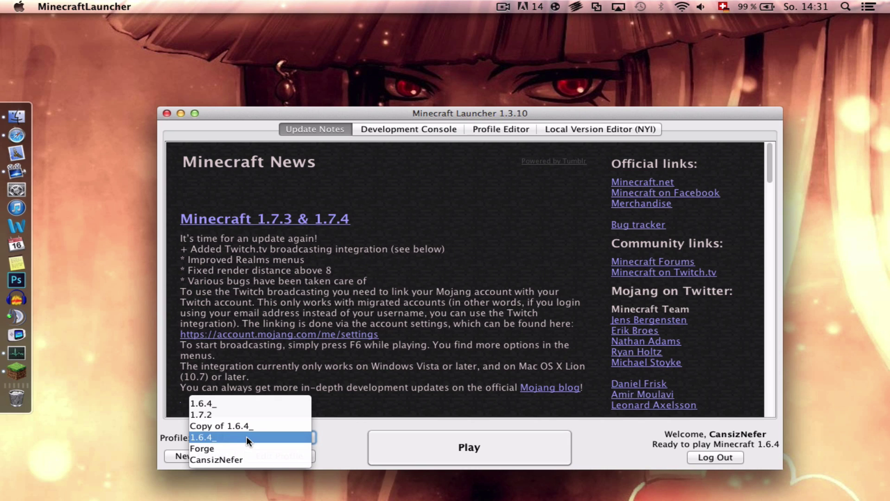
click(214, 448)
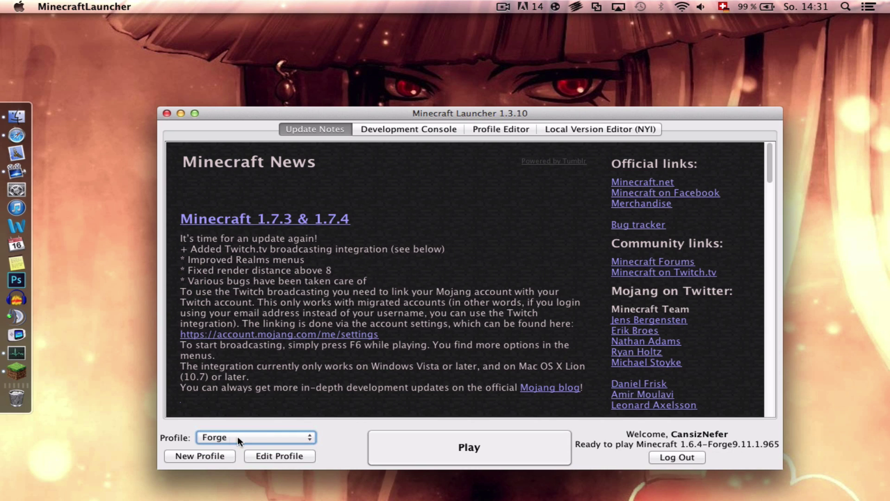
click(262, 451)
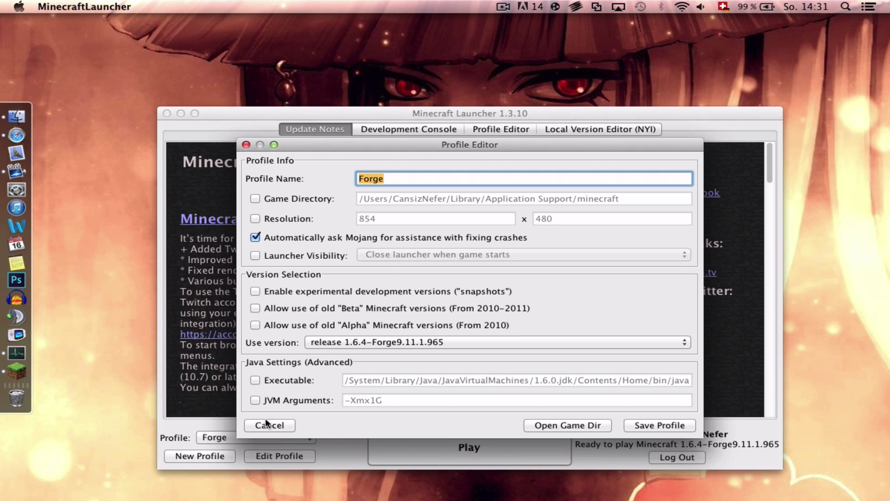
click(360, 342)
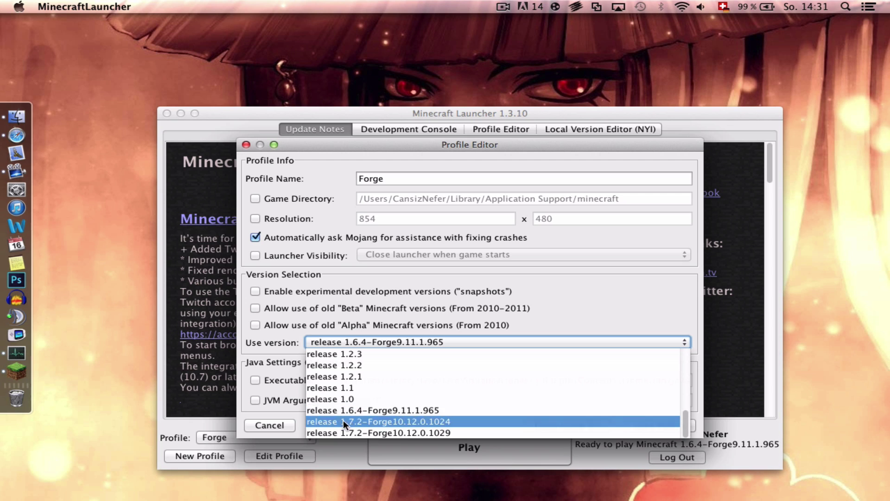
click(344, 409)
click(647, 425)
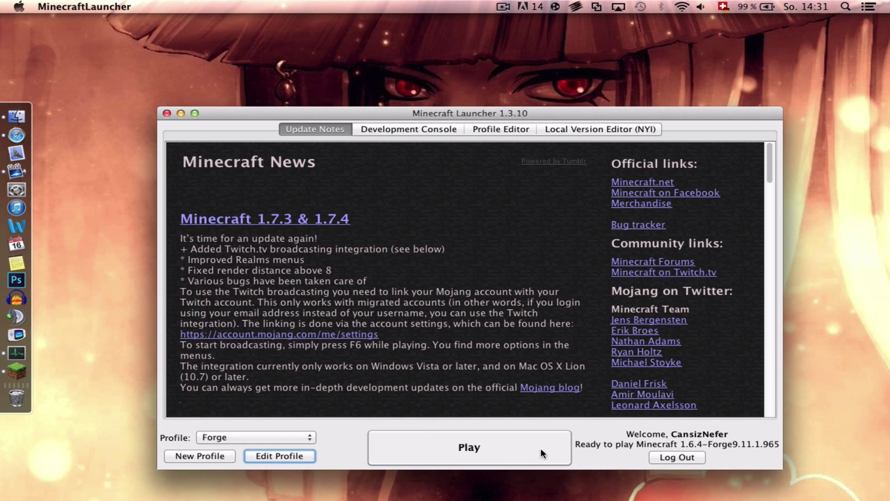
Step: Start the game with the Forge profile, check its list of loaded mods and return to the main menu
click(413, 446)
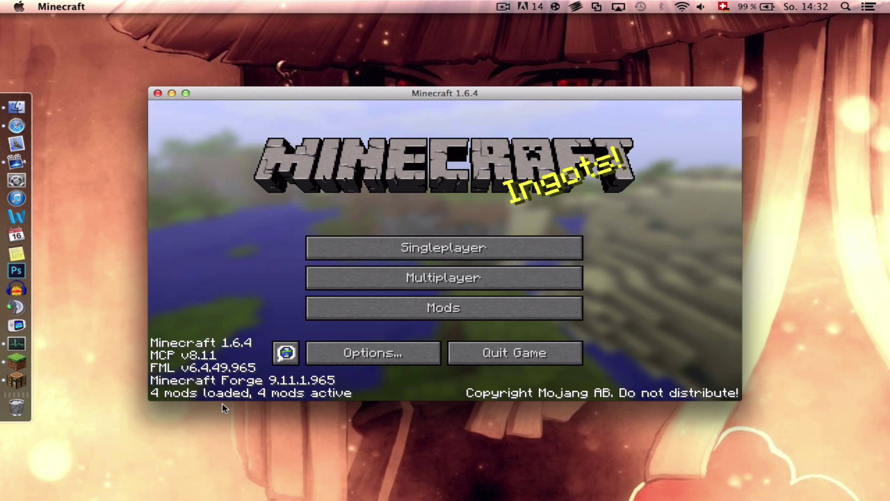
click(408, 308)
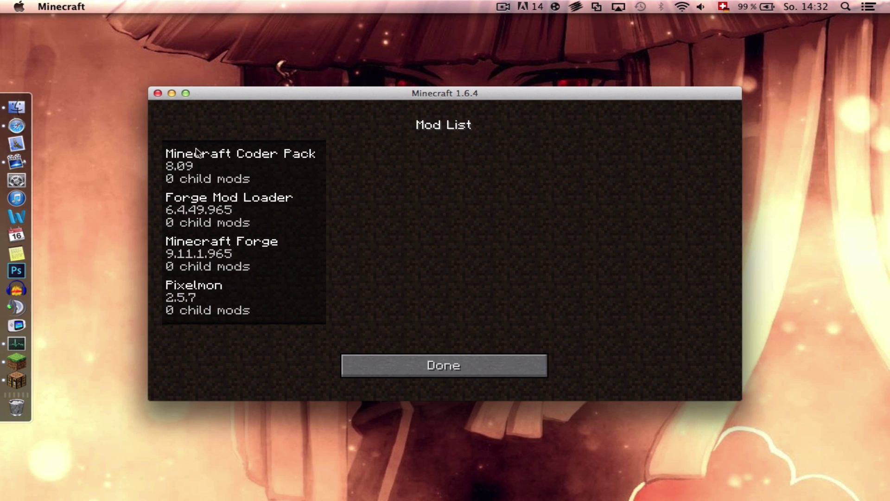
click(480, 363)
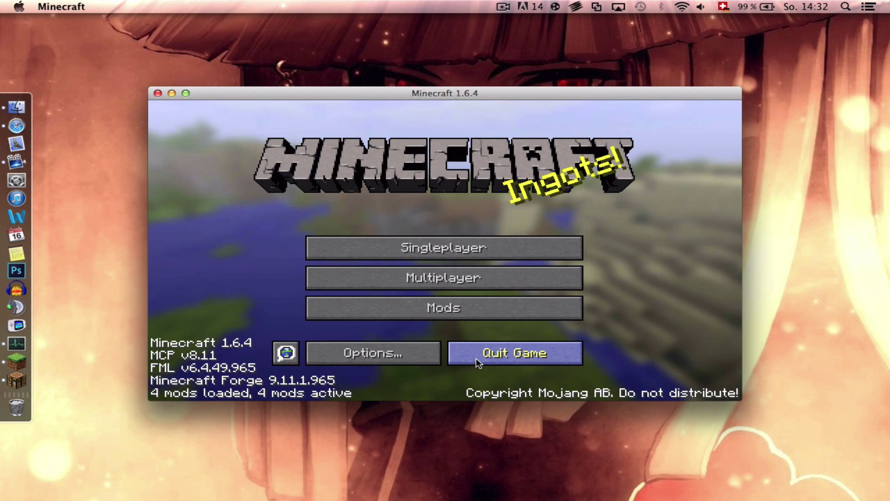
Step: Open the resource pack folder from the game's options and look through the surrounding minecraft folder
click(387, 348)
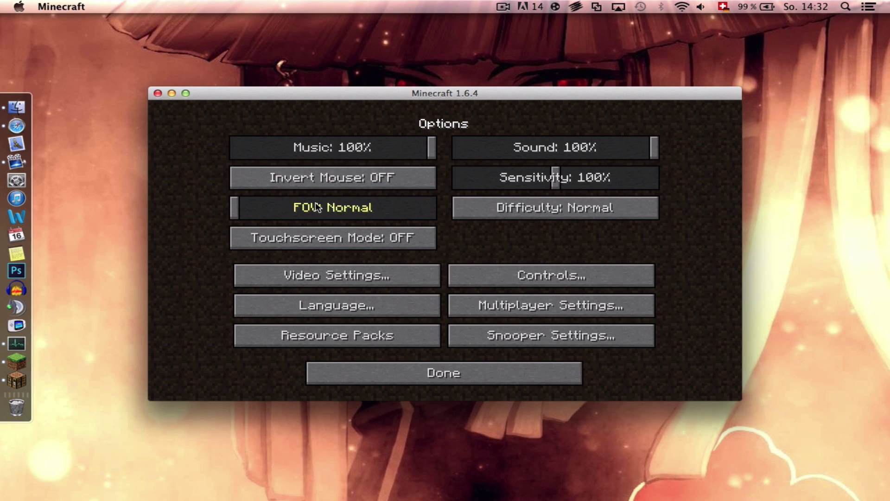
click(314, 345)
click(318, 357)
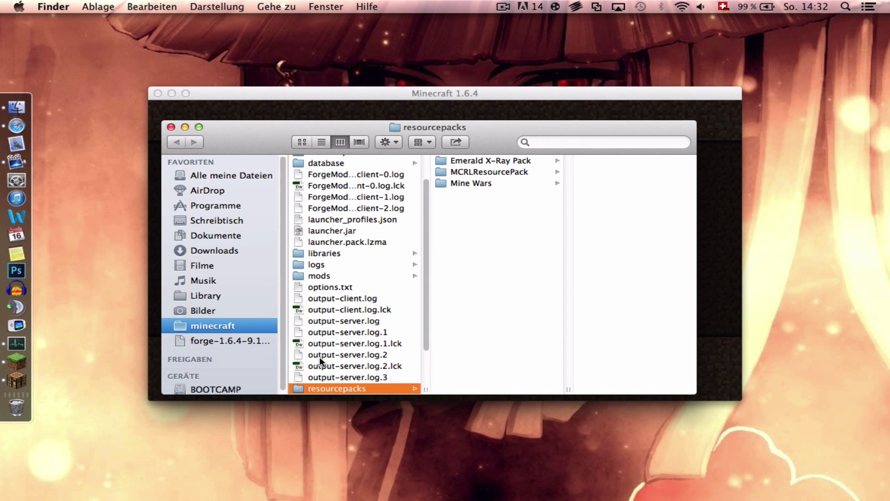
scroll(383, 371, down, 3)
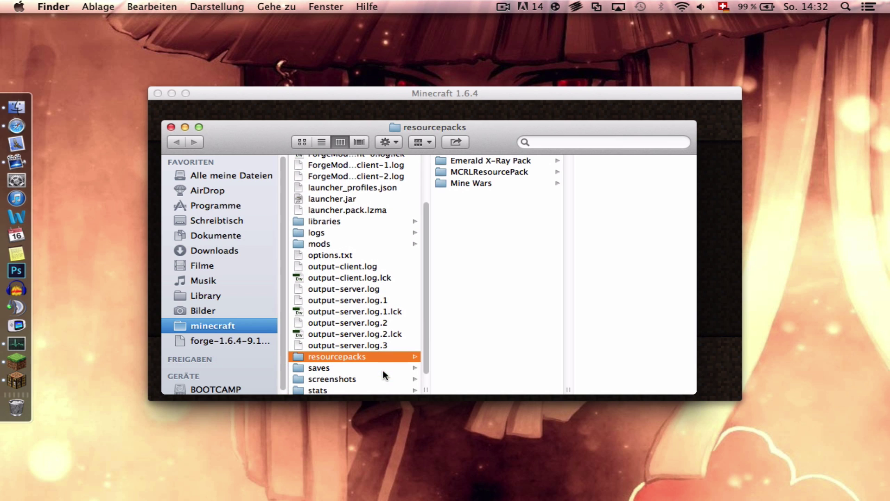
scroll(395, 267, down, 1)
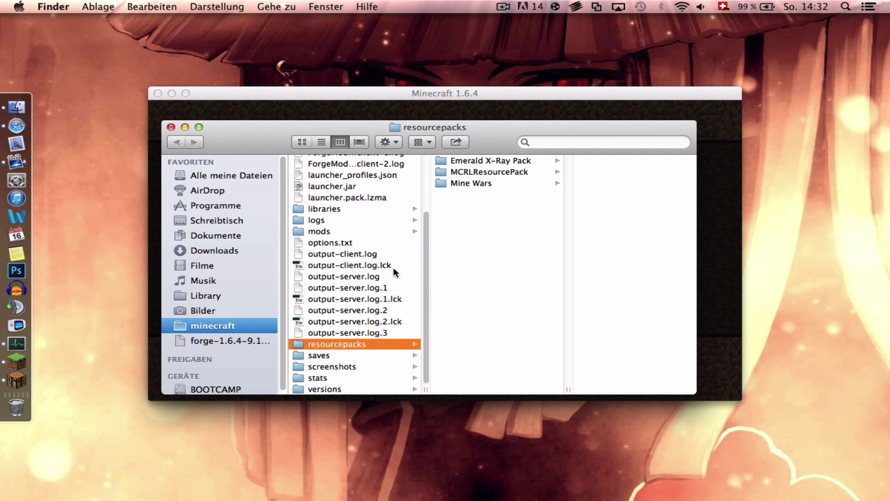
scroll(318, 380, up, 5)
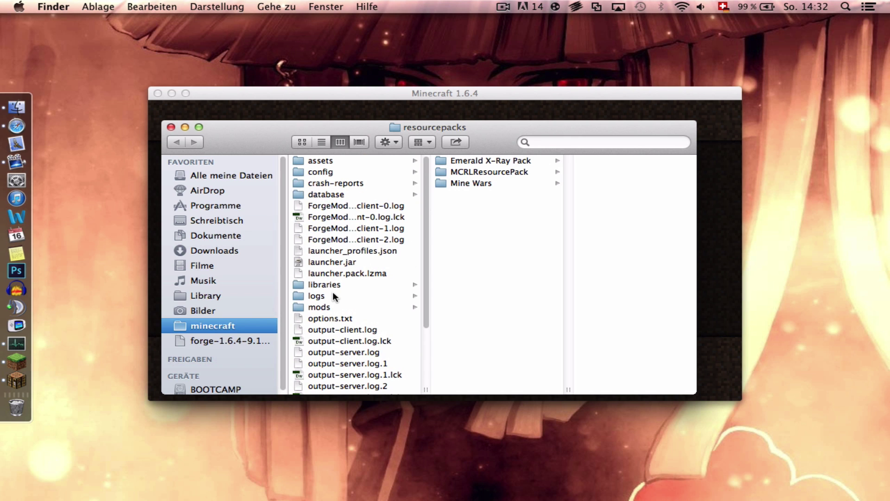
Step: Close the Minecraft game, open the mods folder in the minecraft directory and point out Pixelmon 3.0.0.zip
click(389, 99)
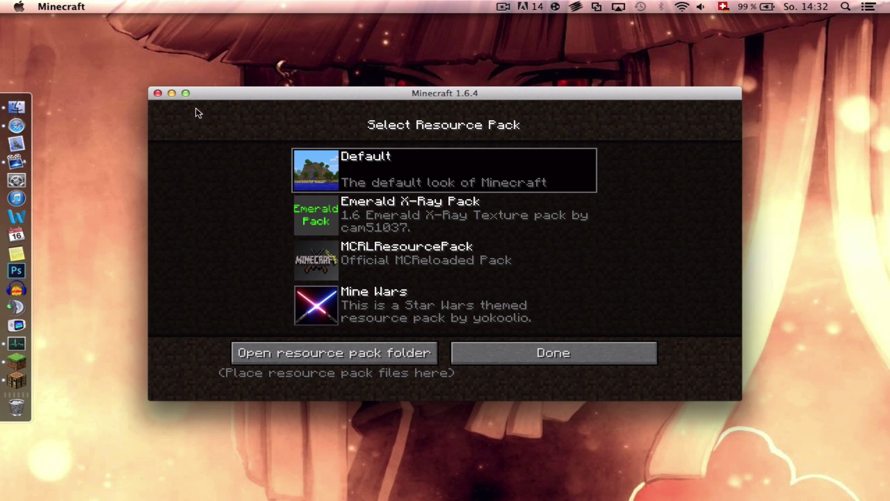
click(158, 93)
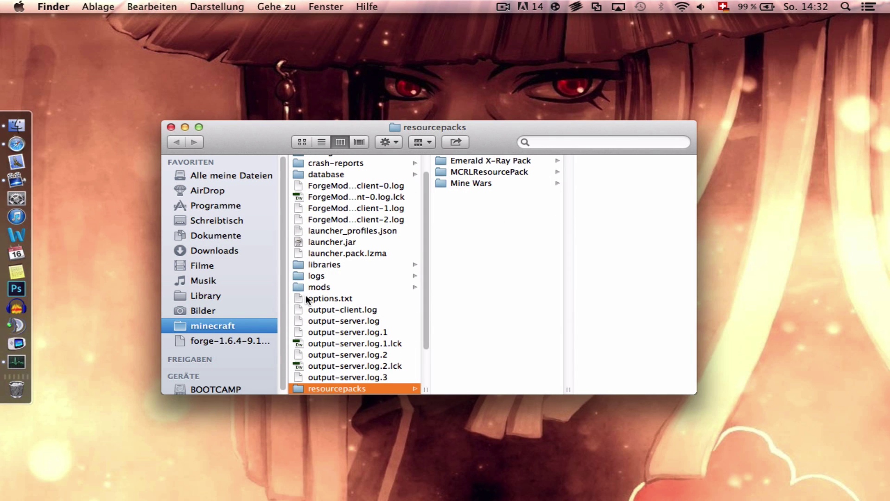
click(314, 278)
click(323, 287)
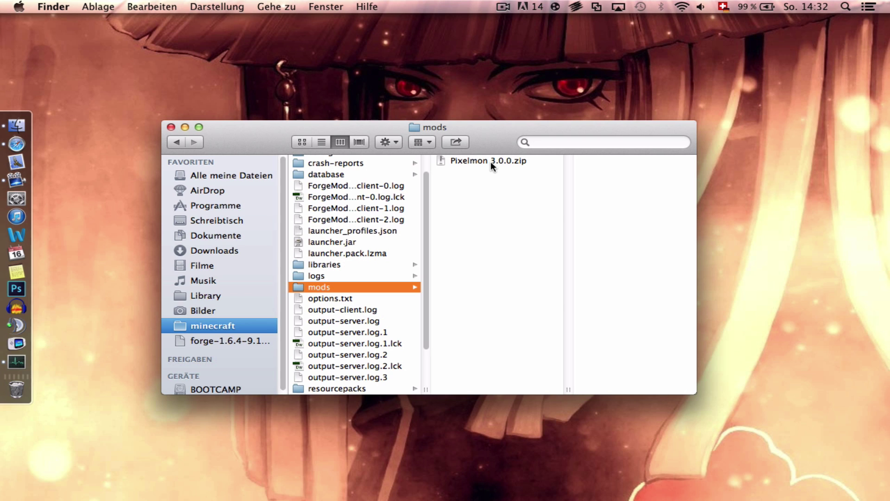
click(457, 160)
click(482, 193)
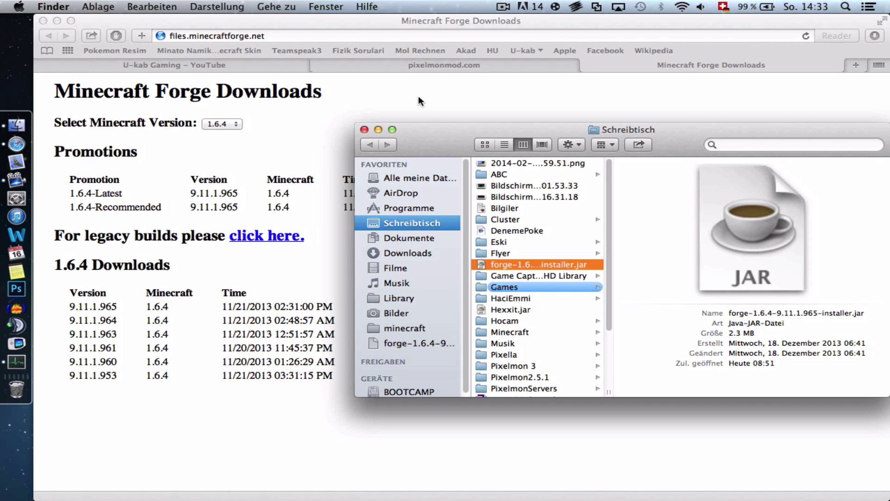
Step: Switch to the pixelmonmod.com page in Safari and examine the Pixelmon 3.0 download mirrors, changelog and release announcement
click(434, 68)
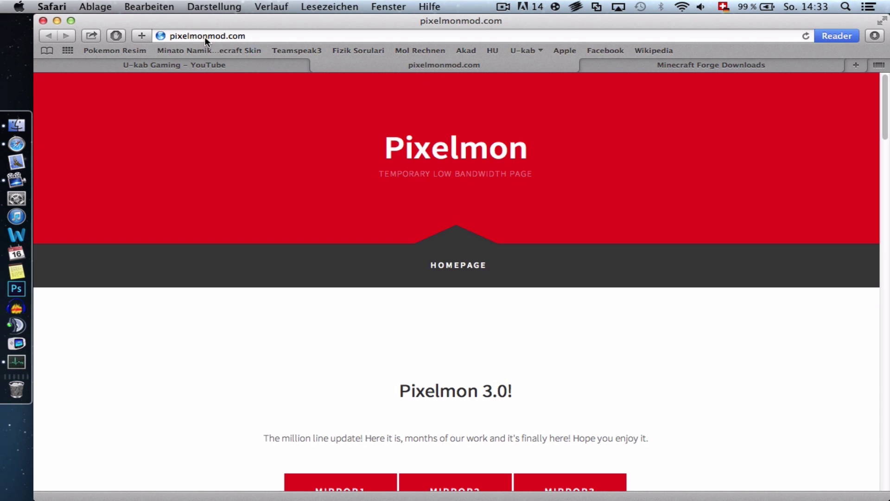
scroll(304, 332, down, 5)
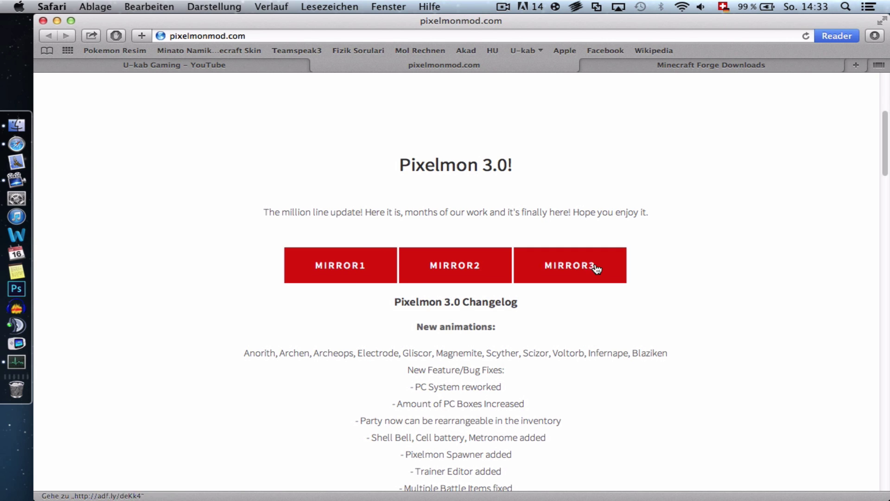
scroll(548, 240, down, 6)
scroll(549, 241, up, 5)
scroll(548, 240, down, 15)
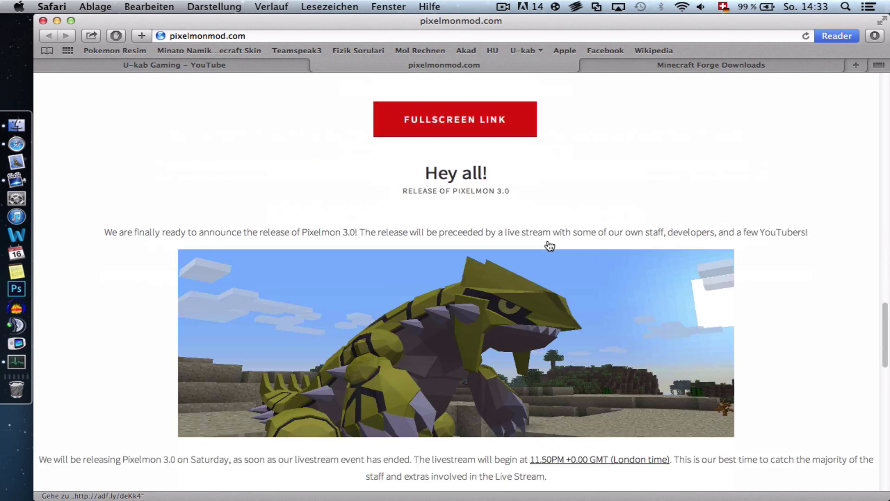
scroll(549, 245, down, 10)
scroll(550, 245, up, 20)
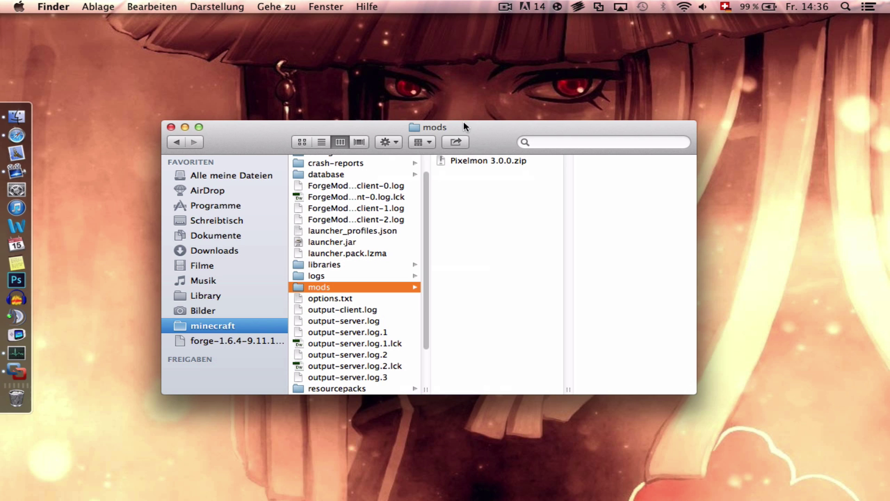
Step: Shift the Finder window showing the mods folder slightly on the desktop
mouse_move(394, 126)
mouse_down()
mouse_move(419, 123)
mouse_move(402, 130)
mouse_up()
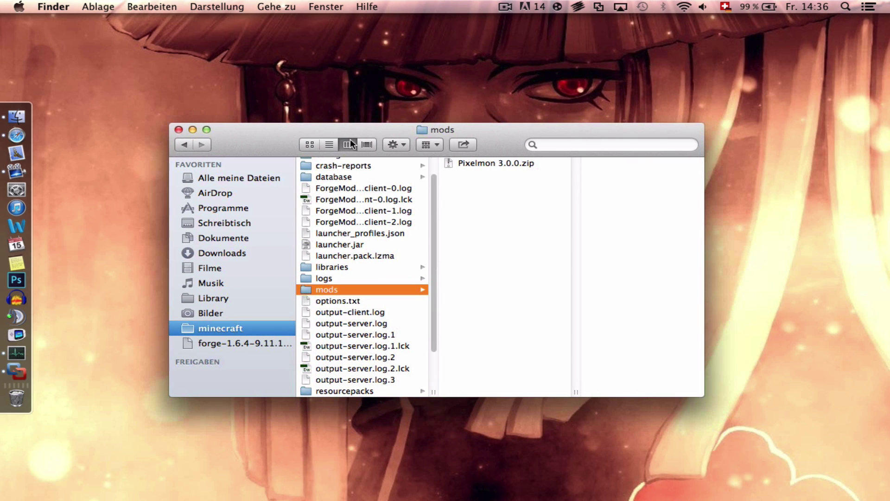
Step: Look through the contents of the minecraft folder in the Finder window
drag(348, 129, 326, 132)
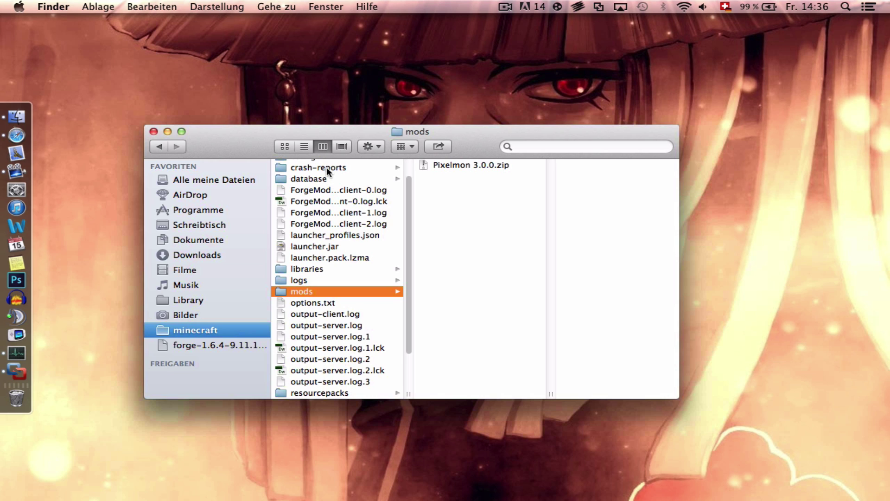
scroll(340, 206, up, 2)
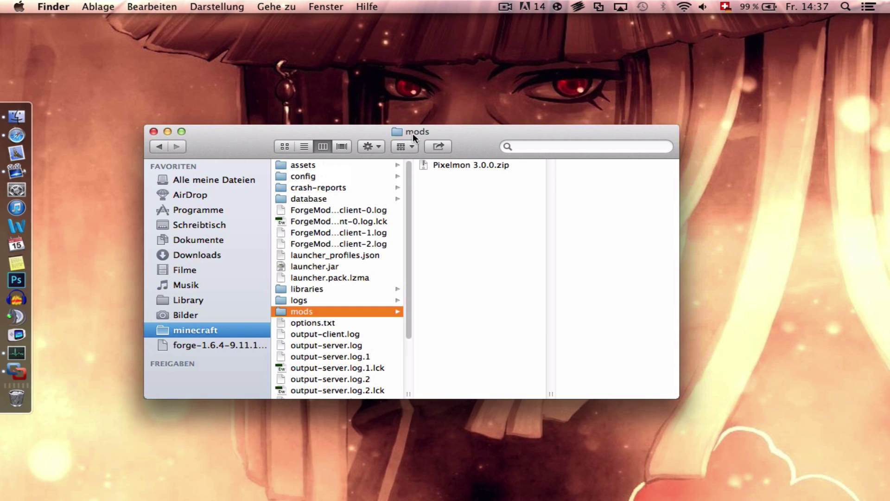
click(241, 330)
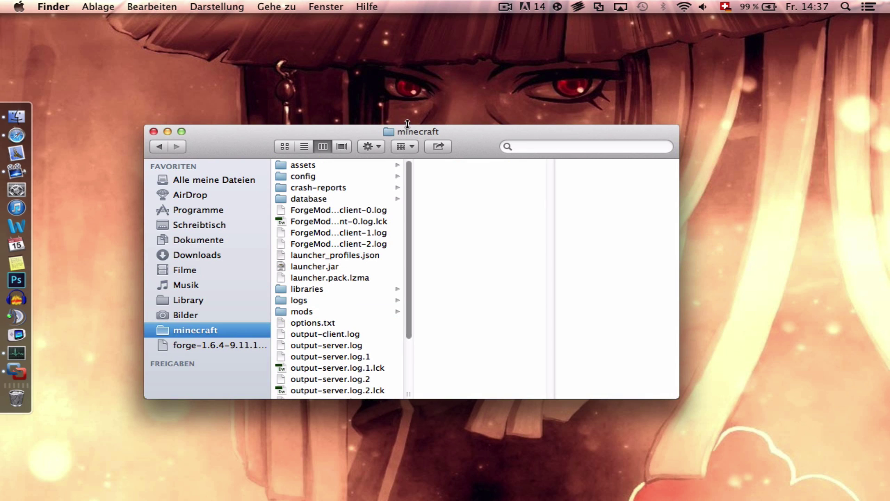
scroll(311, 251, down, 4)
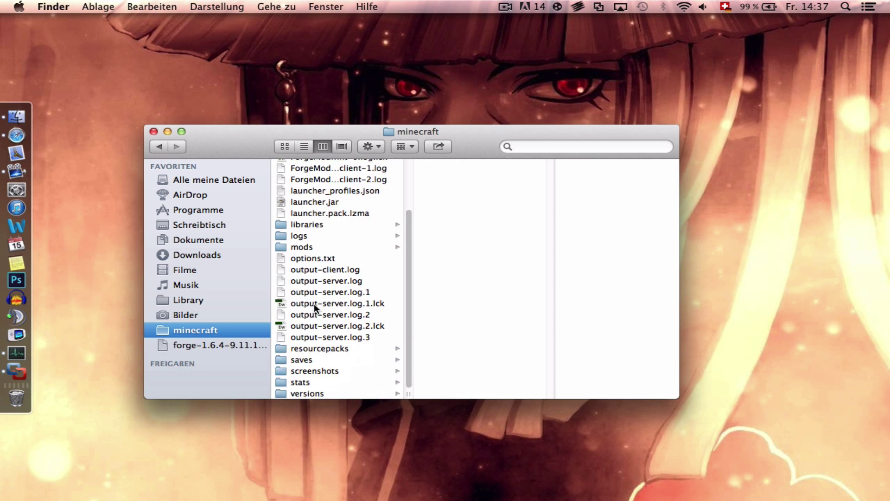
scroll(314, 303, up, 4)
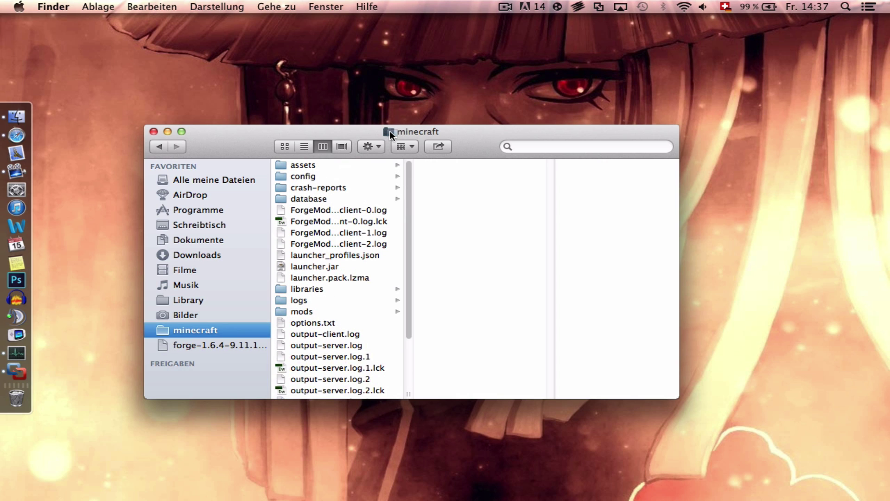
Step: Place the minecraft folder among the Finder favourites, look over its remaining subfolders and close the Finder window
drag(387, 130, 191, 328)
scroll(339, 297, down, 3)
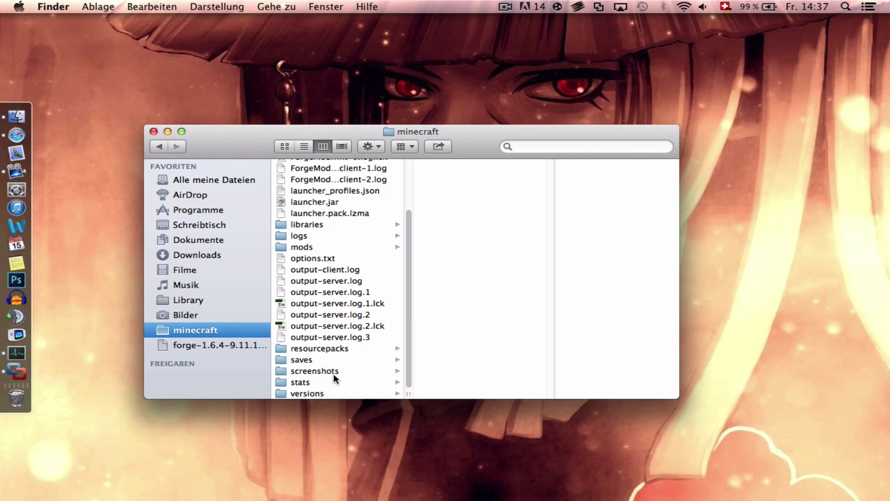
click(154, 131)
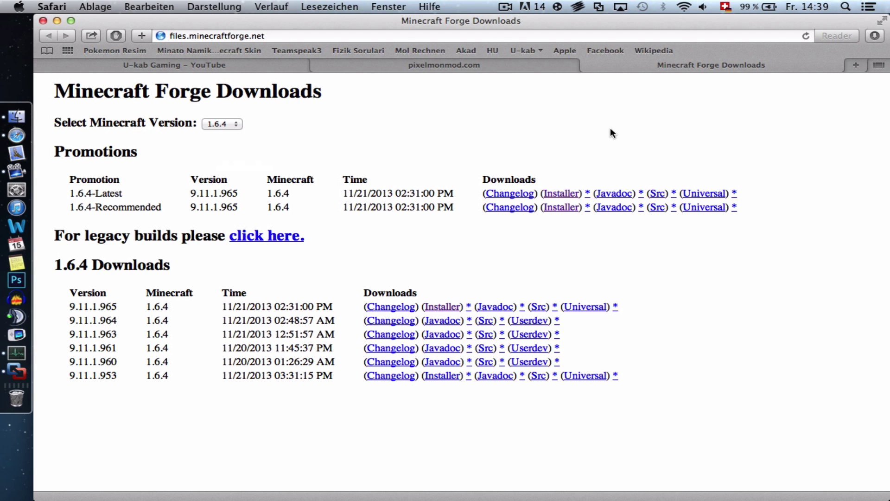
Step: Switch from the Forge downloads page in Safari to the Windows 7 desktop
key(ctrl+Right)
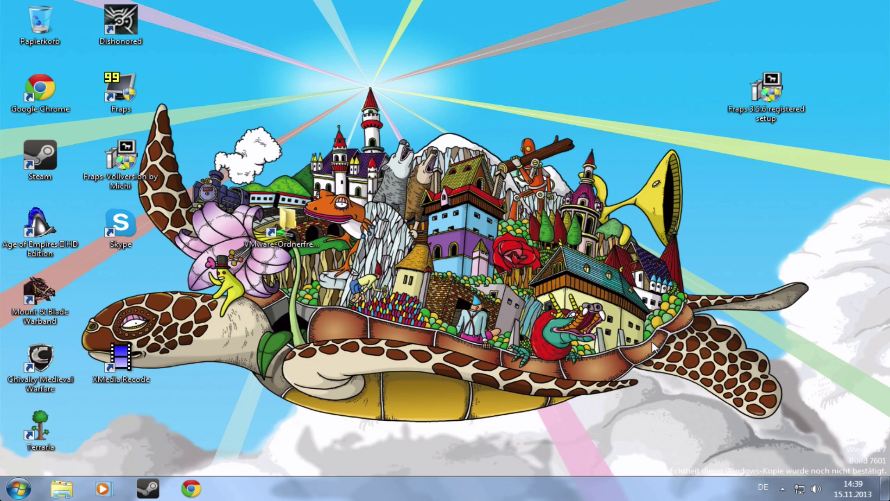
drag(667, 176, 346, 422)
drag(594, 132, 327, 163)
drag(608, 99, 395, 209)
drag(736, 212, 485, 364)
drag(629, 248, 441, 377)
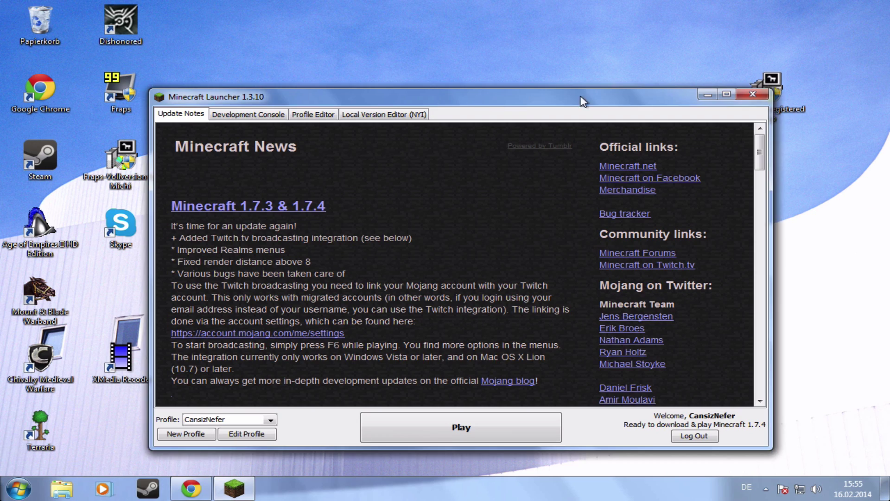
Step: Reposition the Minecraft Launcher window and inspect the available profiles and the current profile's settings without changing them
drag(583, 101, 524, 72)
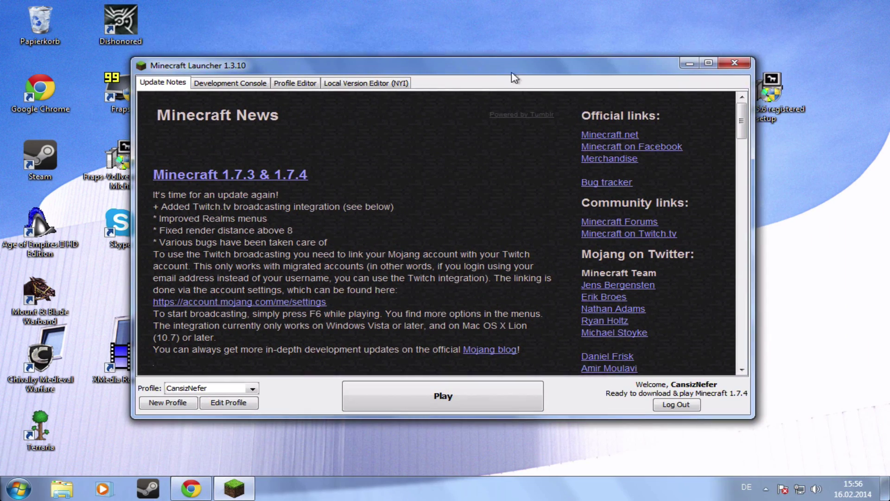
drag(356, 72, 337, 80)
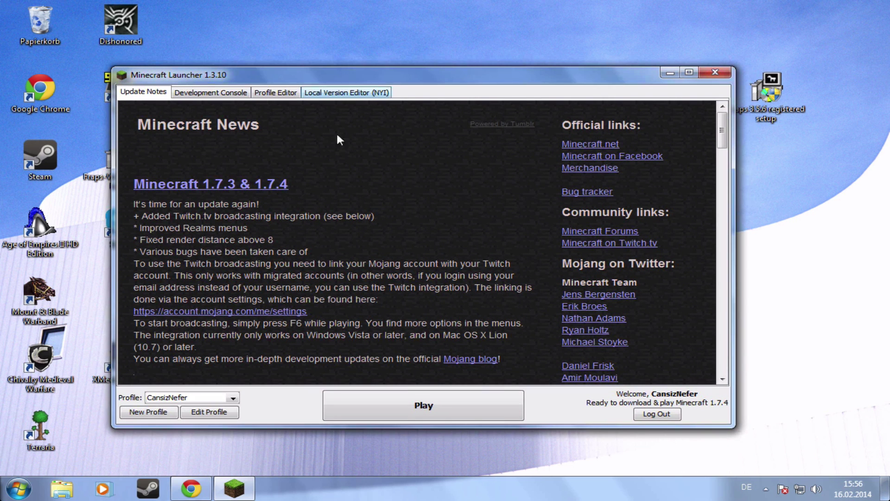
click(233, 397)
click(232, 398)
click(216, 398)
click(251, 402)
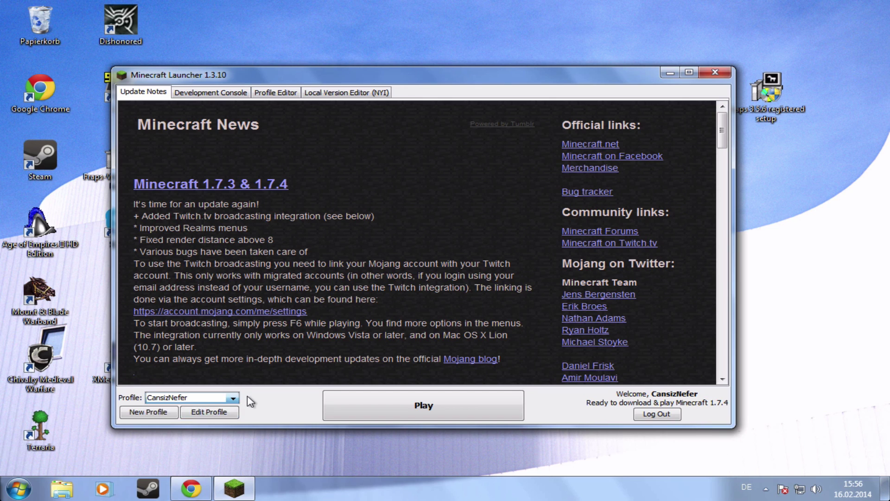
click(209, 413)
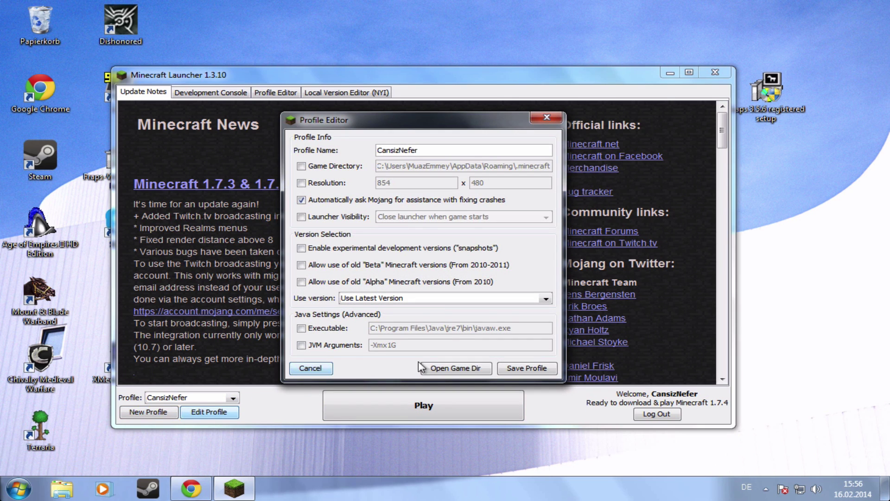
click(320, 368)
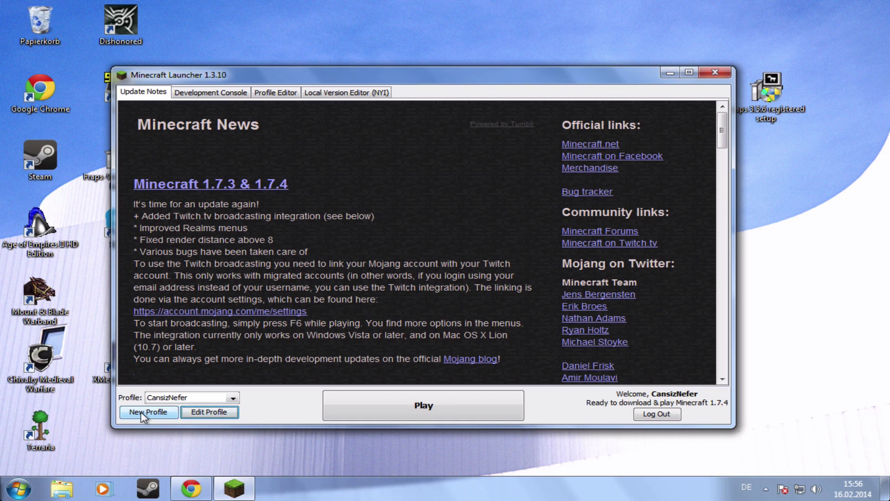
Step: Create and save a new launcher profile named 1.6.4 that uses version release 1.6.4
click(145, 413)
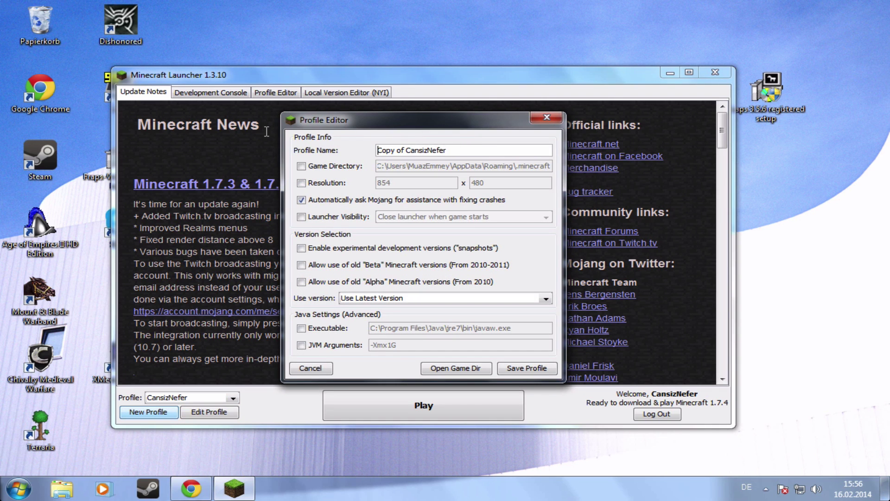
triple_click(465, 150)
text(1)
key(BackSpace)
text(1.6.4)
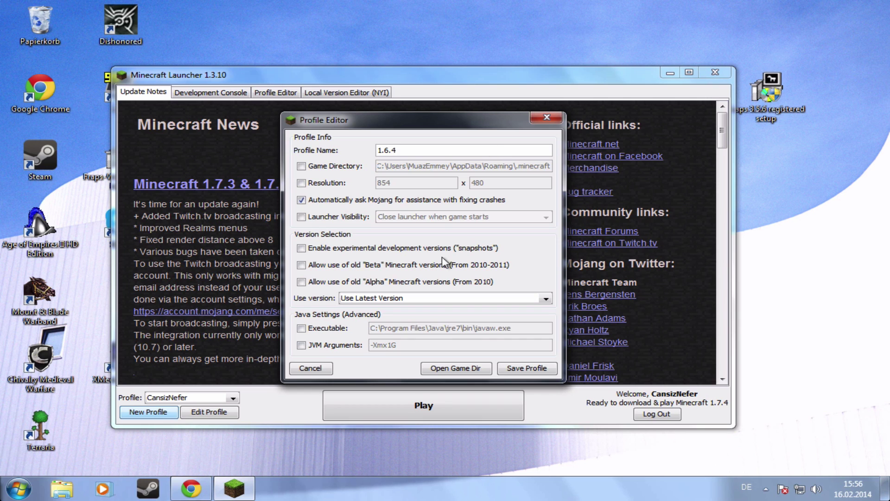
click(357, 299)
click(374, 341)
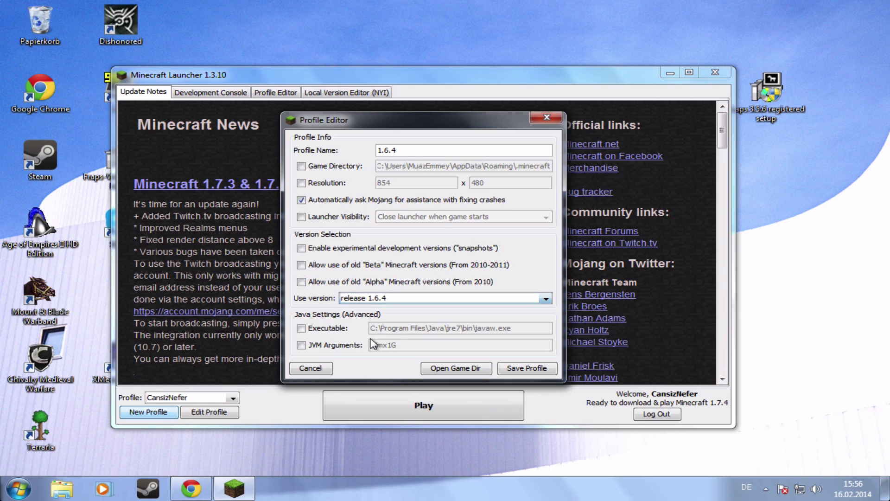
click(517, 369)
Step: Launch Minecraft once with the 1.6.4 profile, enlarge the game window and close the game
click(424, 413)
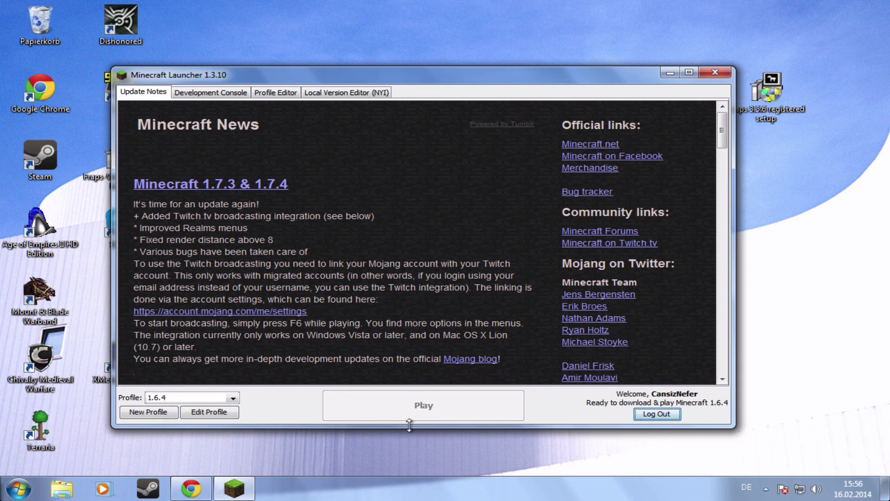
drag(448, 78, 452, 79)
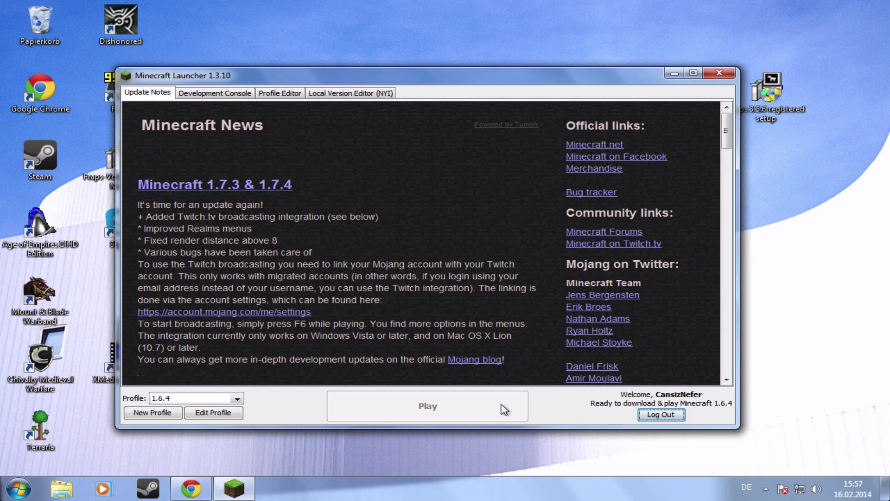
drag(525, 85, 561, 81)
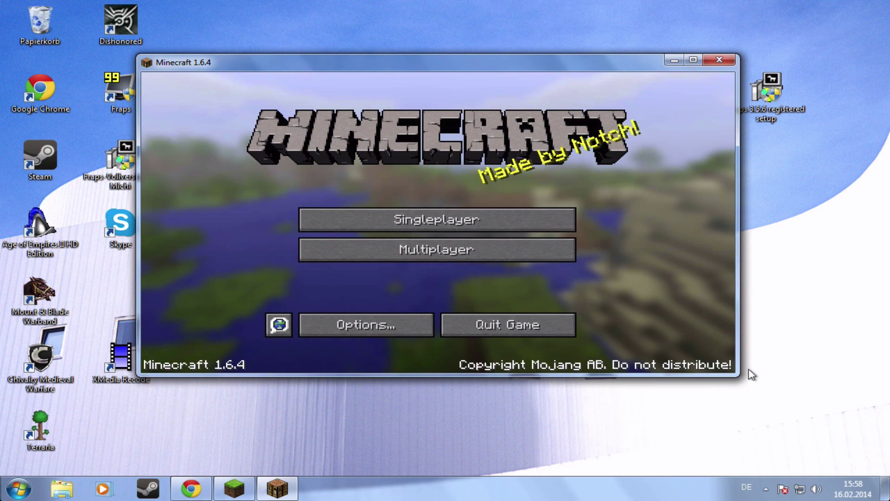
drag(739, 376, 803, 425)
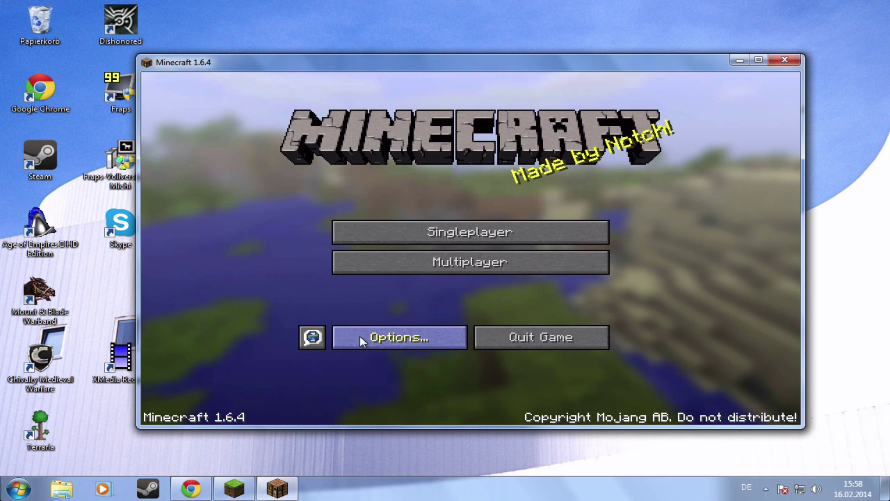
click(783, 61)
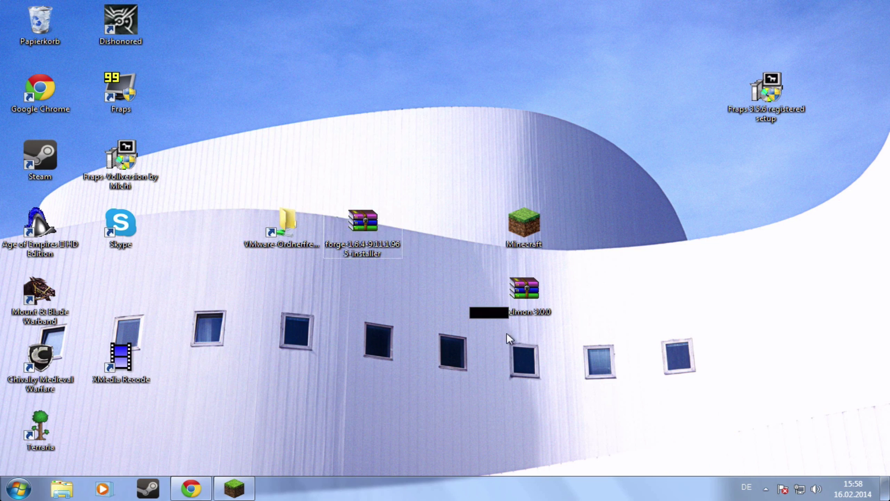
Step: Move the Pixelmon 3.0.0 archive aside on the desktop and install the Forge 9.11.1.965 client with the Forge installer
drag(527, 296, 633, 288)
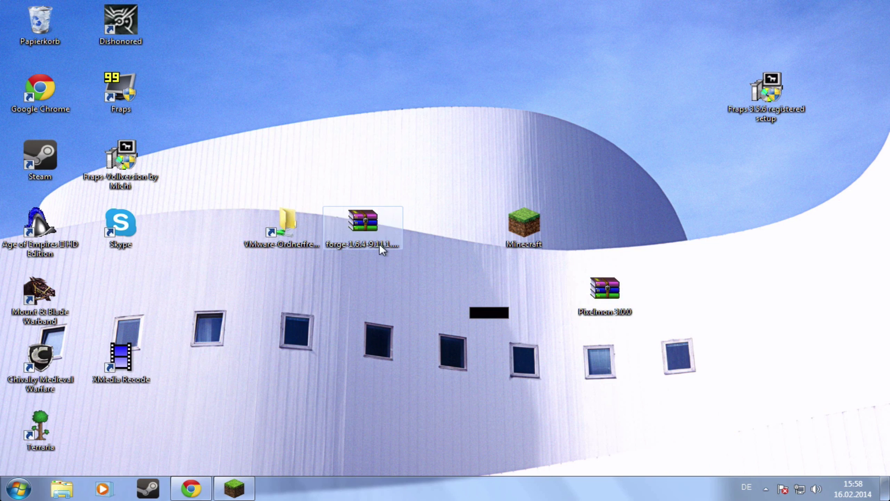
drag(508, 282, 371, 232)
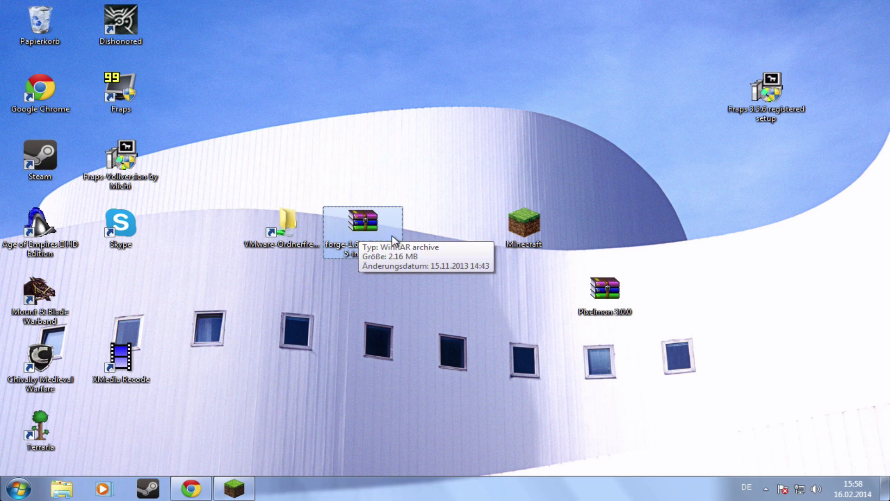
double_click(375, 231)
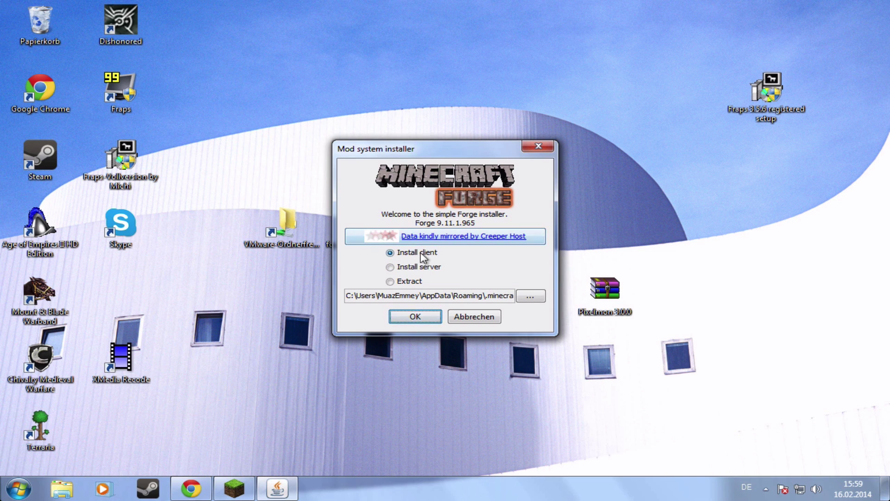
click(410, 317)
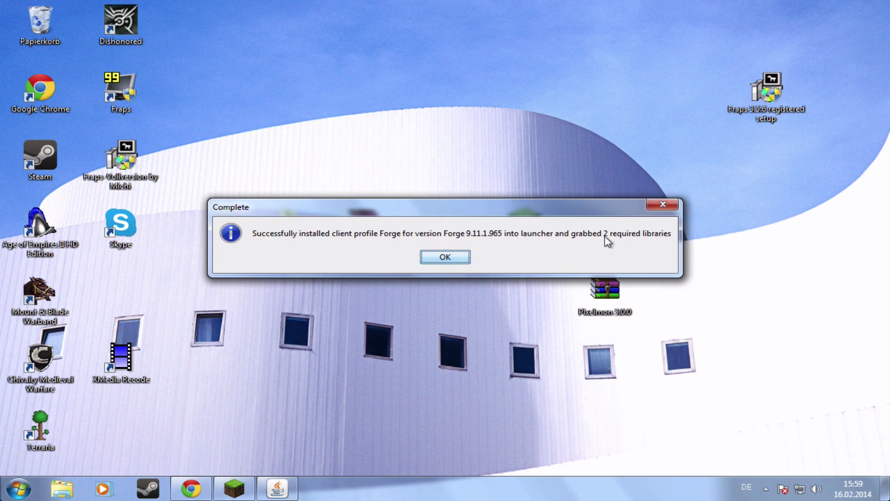
click(455, 257)
Step: Reopen the Minecraft Launcher and select the Forge profile, continuing with the account that is already logged in
click(525, 227)
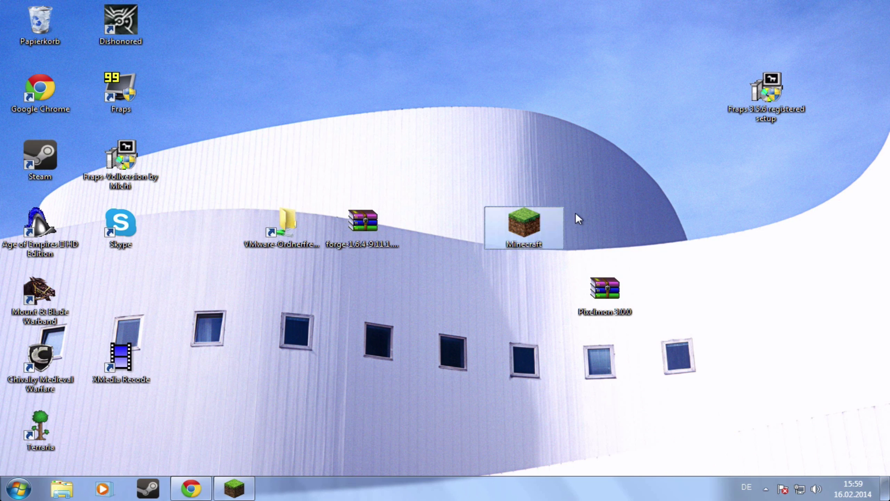
double_click(537, 226)
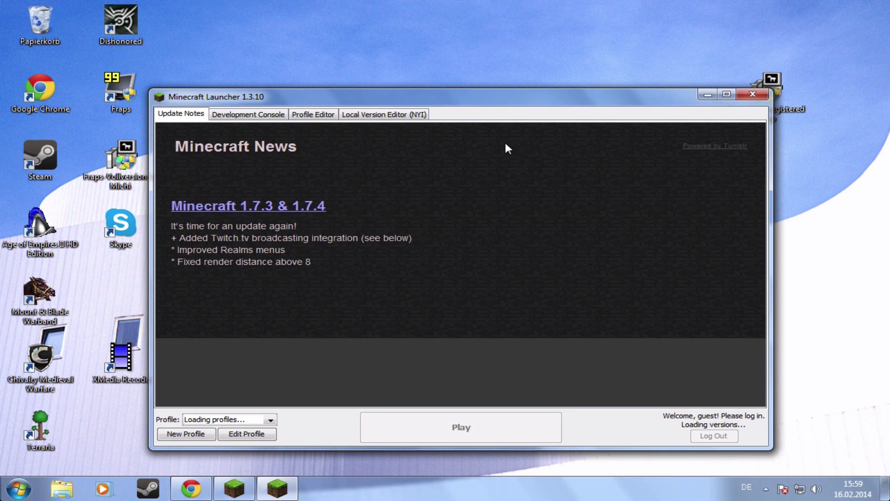
drag(504, 102, 491, 82)
click(258, 399)
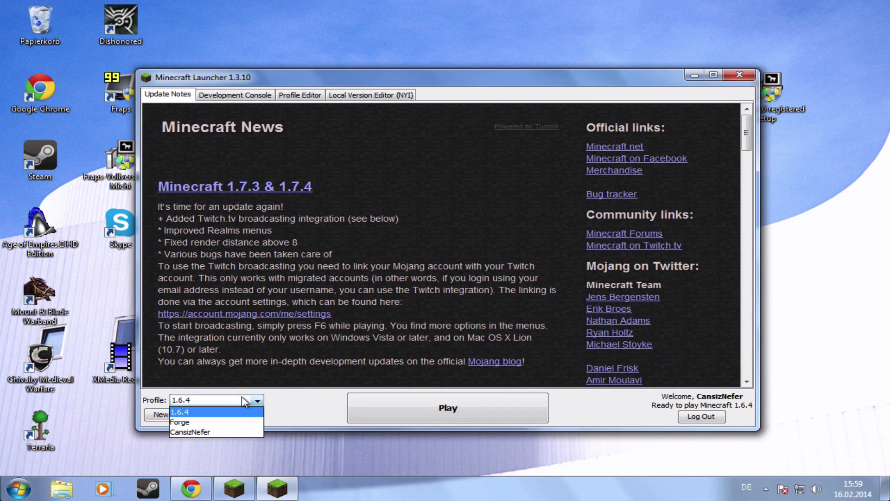
click(284, 402)
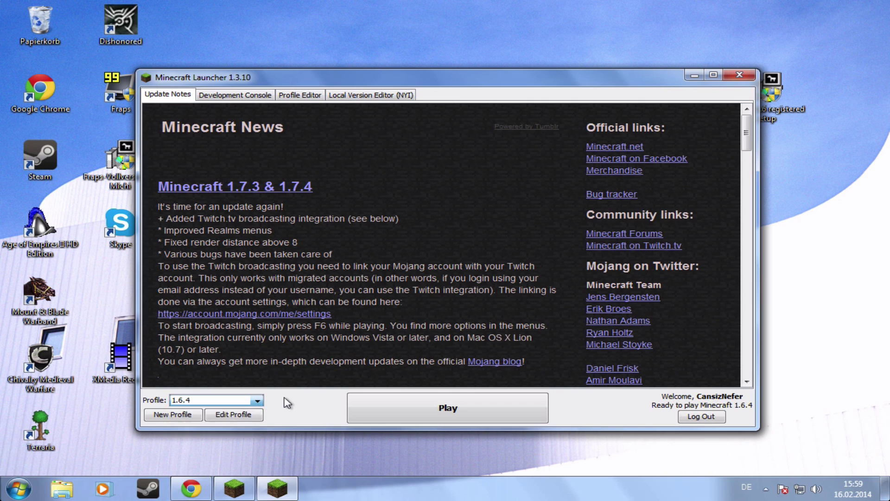
click(218, 400)
click(195, 422)
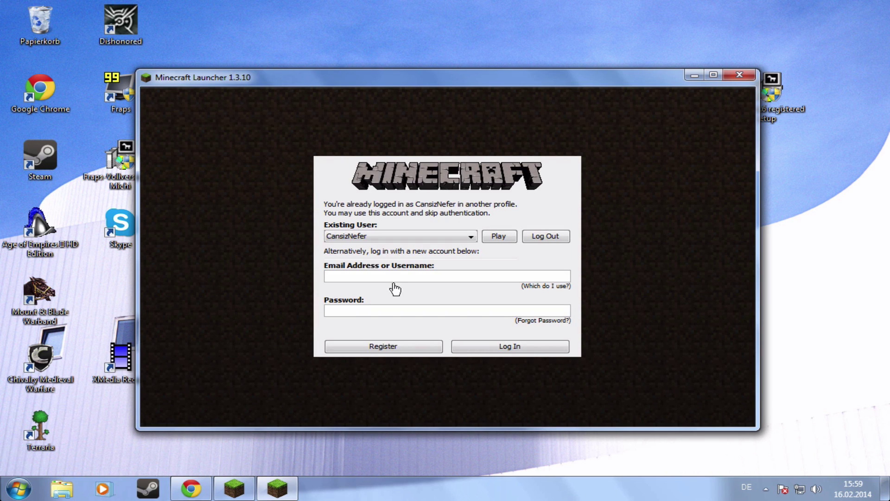
click(499, 236)
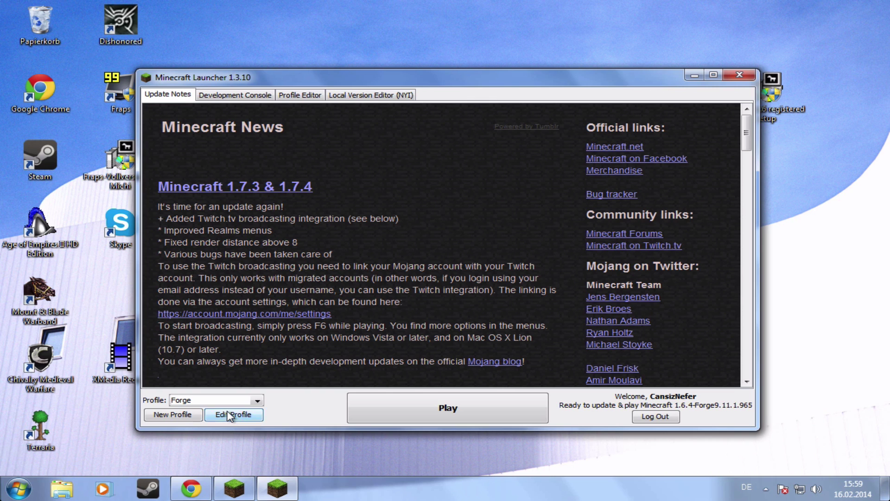
Step: Enable launcher visibility for the Forge profile with "Close launcher when game starts" and save the profile
click(215, 417)
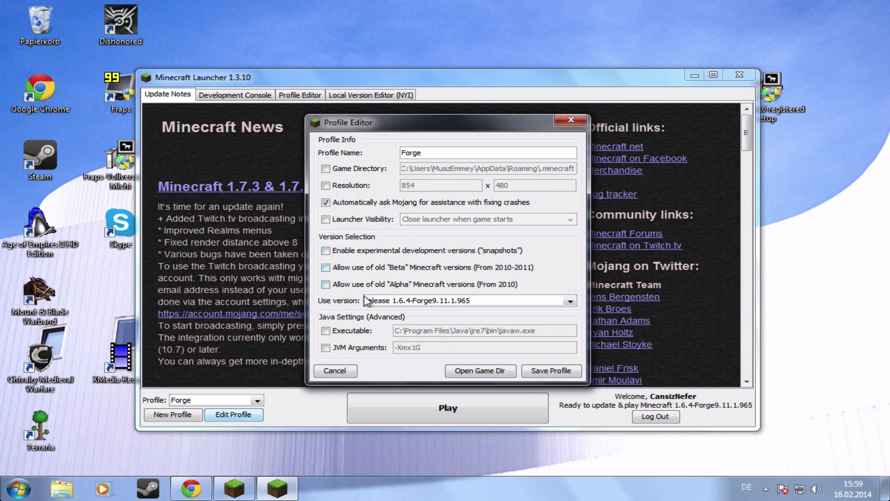
click(326, 219)
click(464, 219)
click(457, 241)
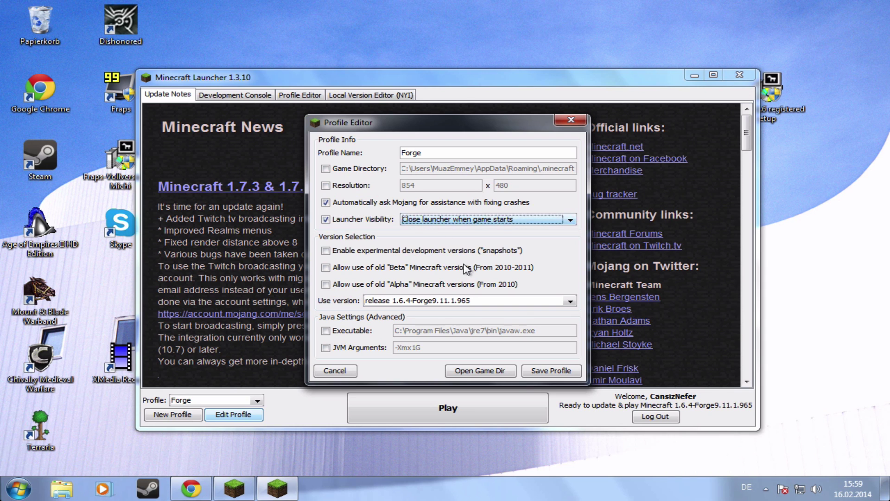
click(541, 371)
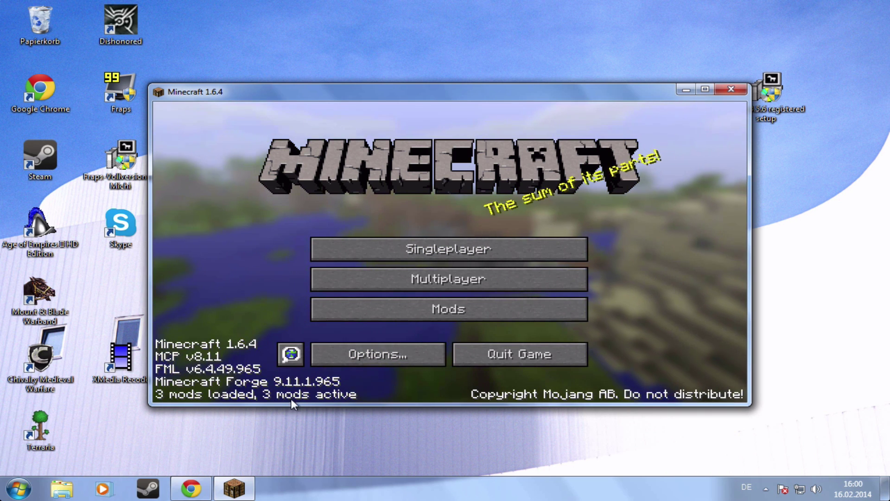
Step: Open the resource pack folder from the game's options and go up to its parent .minecraft folder
click(338, 359)
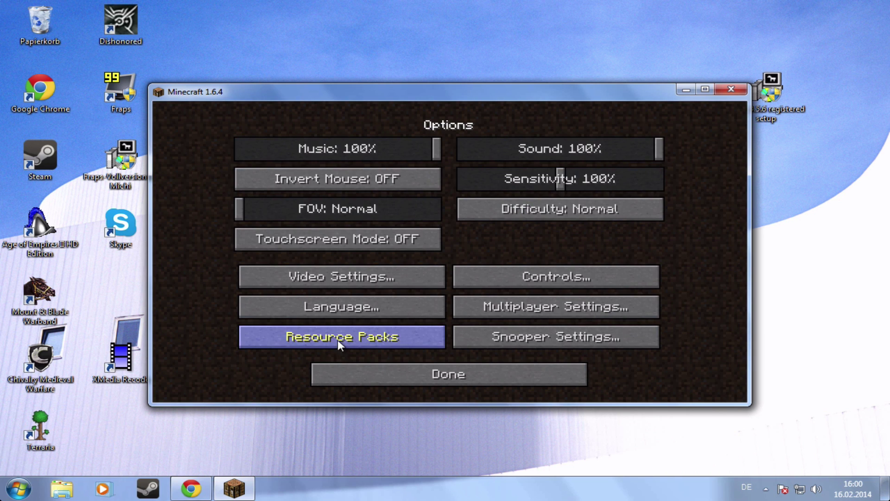
click(338, 339)
click(329, 359)
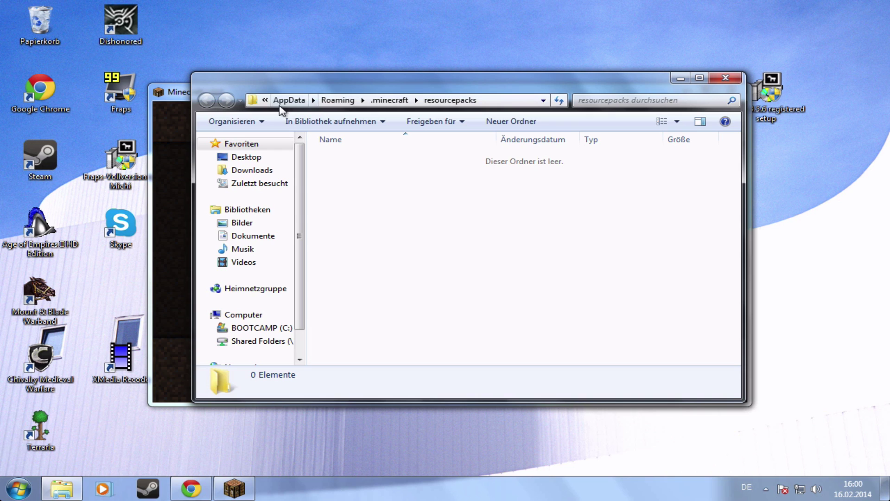
click(389, 100)
Step: Open the .minecraft folder in a second window by way of %appdata%, and close that window again
key(super)
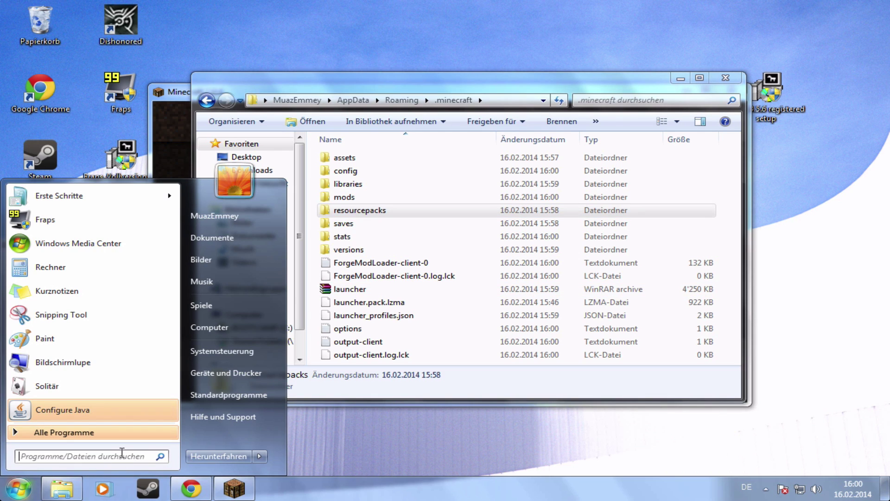
text(%appdata)
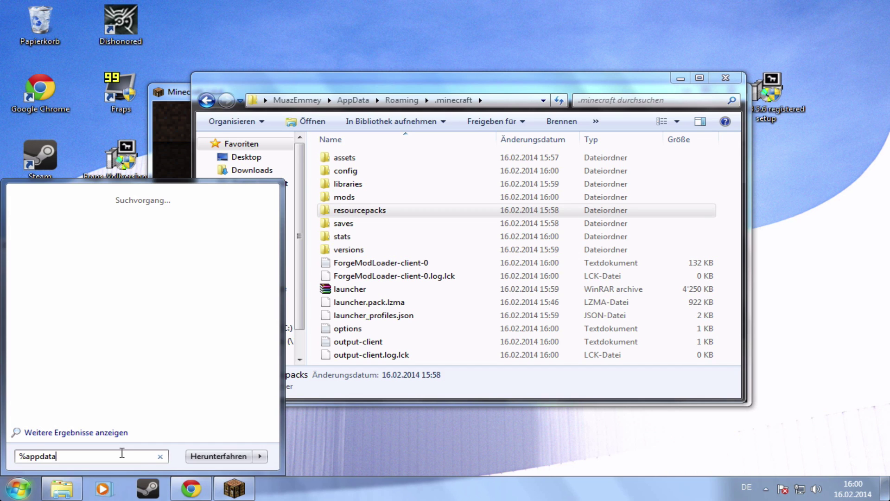
key(Escape)
key(super)
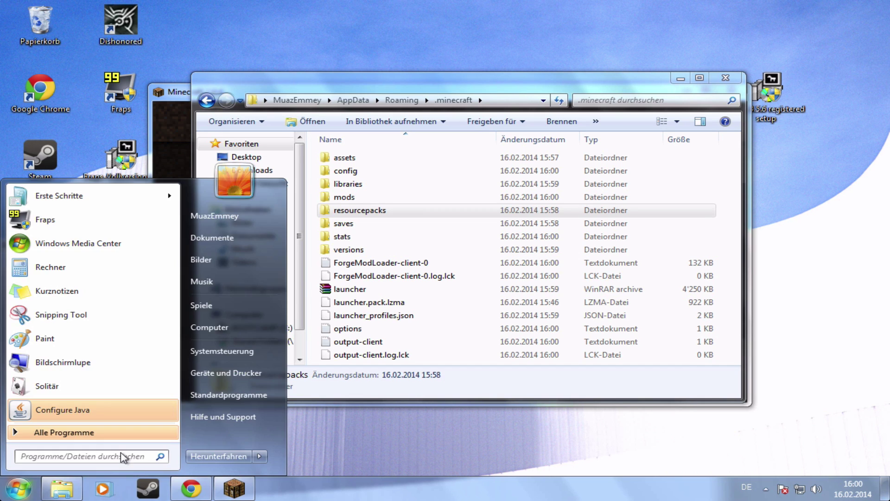
text(%ao)
text(pp)
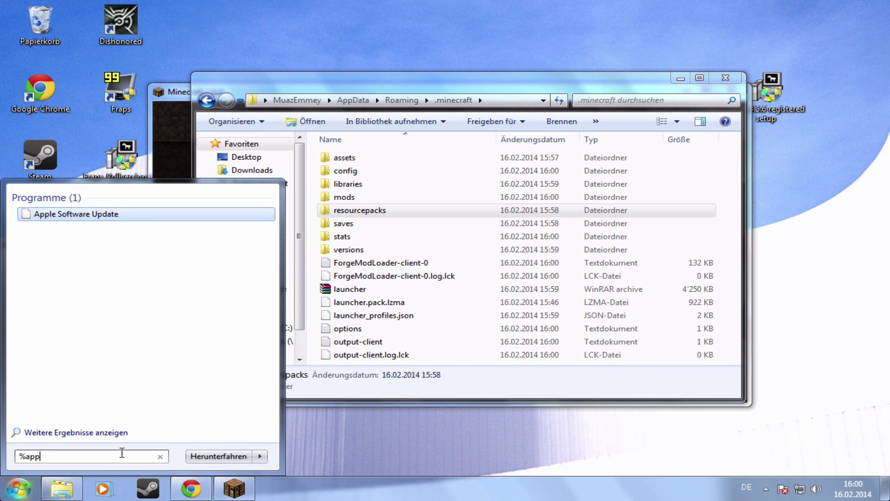
text(data%)
key(Return)
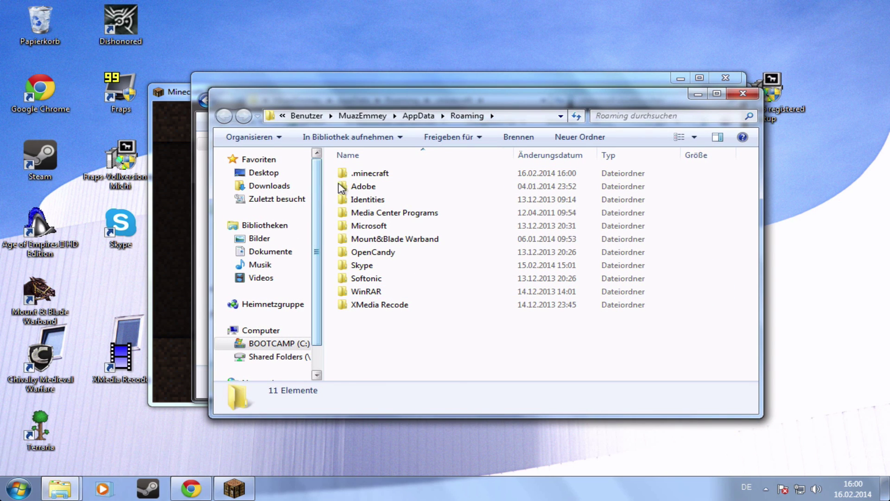
double_click(364, 173)
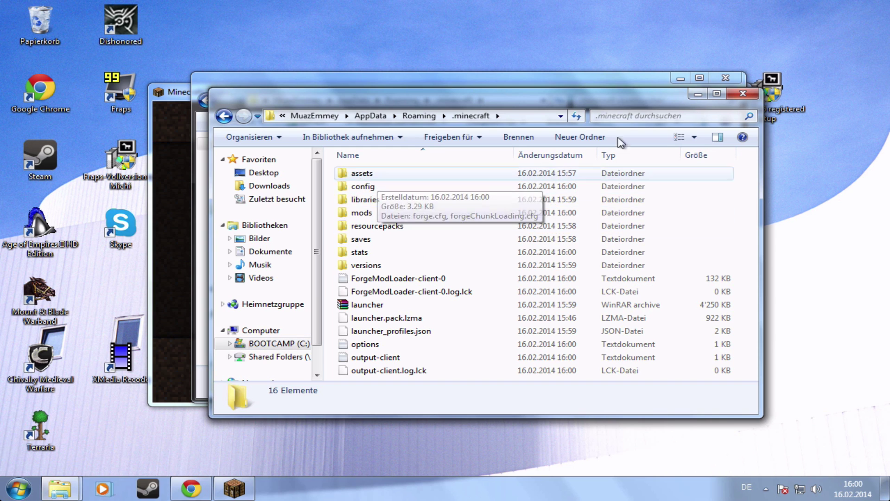
click(743, 93)
Step: Open the mods folder inside .minecraft and locate the Pixelmon 3.0.0 archive on the desktop
drag(473, 77, 532, 80)
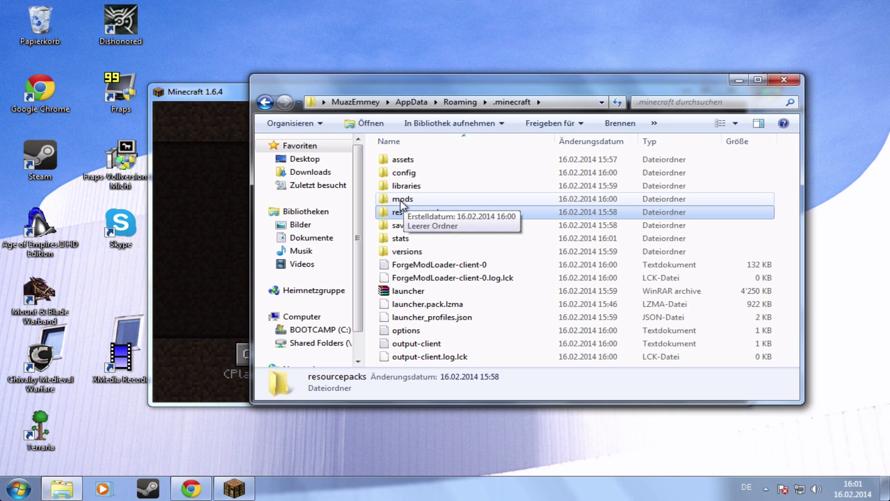
double_click(402, 201)
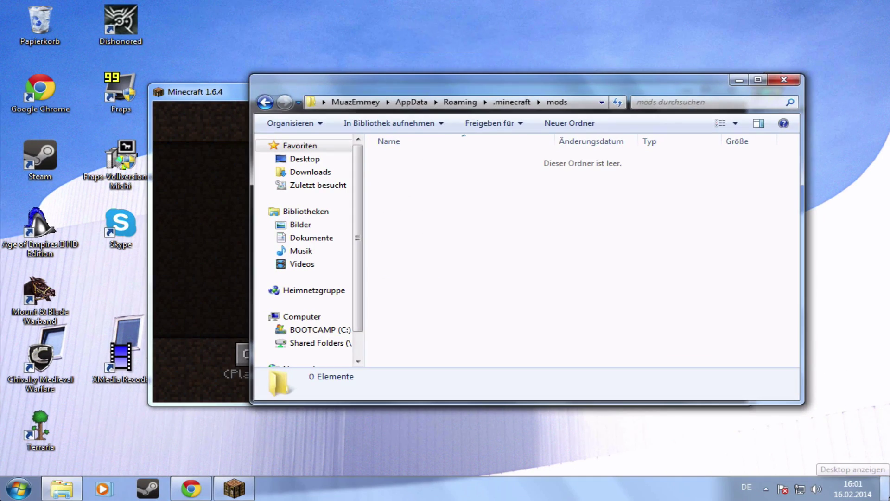
click(886, 488)
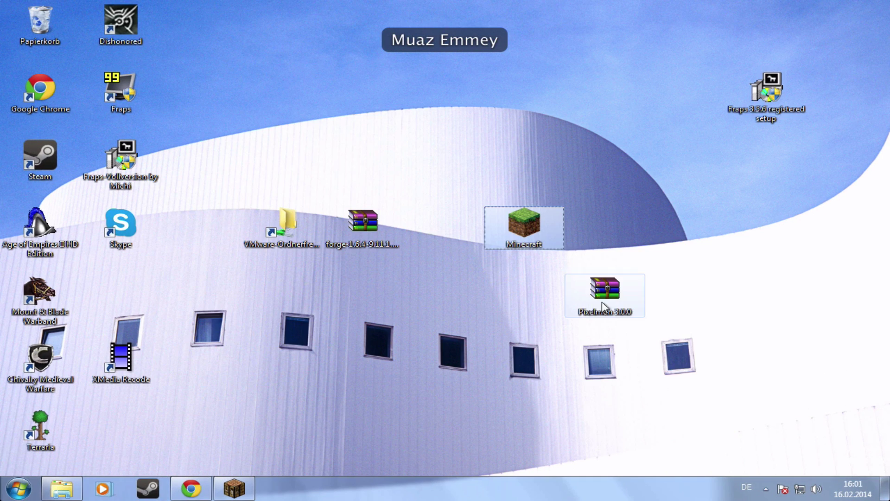
click(594, 293)
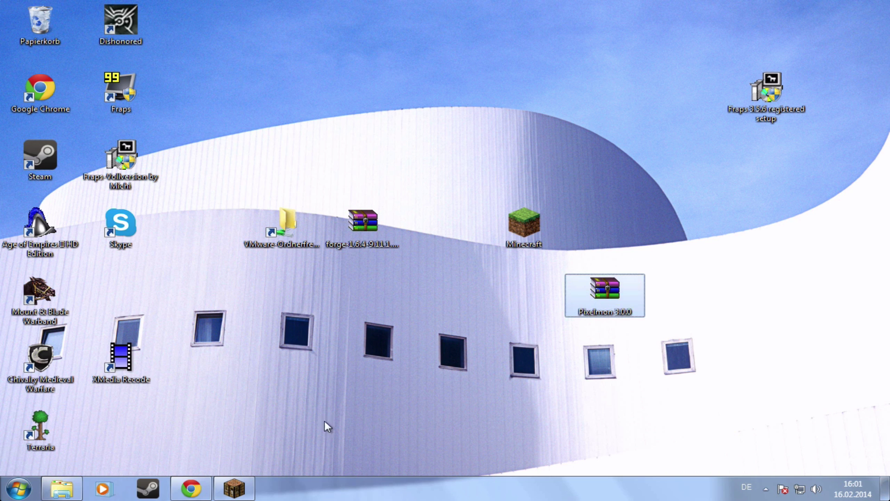
Step: Switch to Chrome to view the Pixelmon 3.0.0 download page on MediaFire, and return to the desktop
click(204, 483)
click(81, 12)
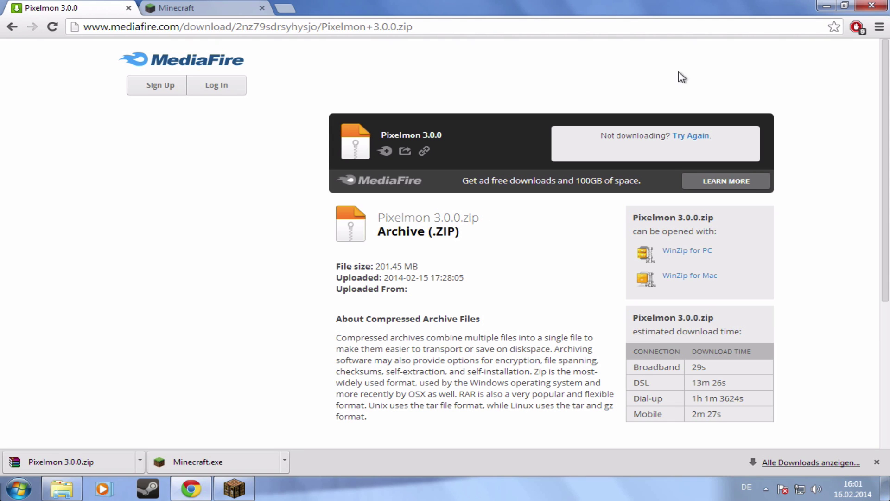
click(827, 5)
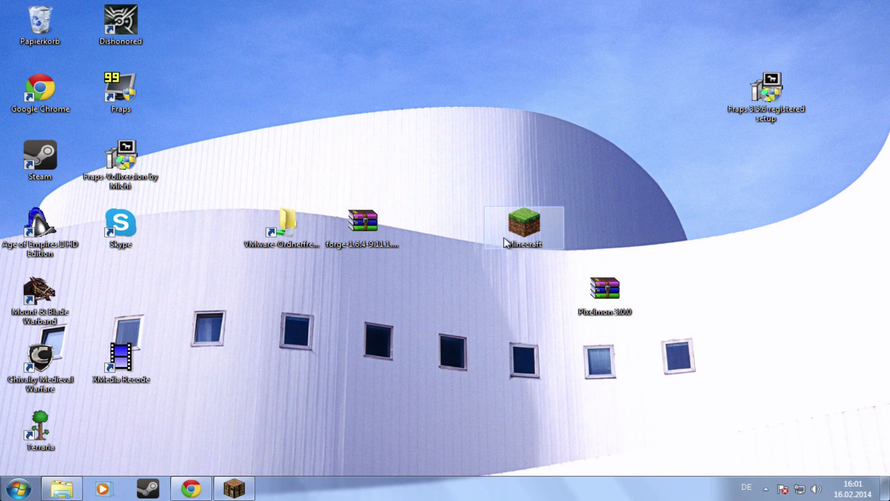
Step: Move the Pixelmon 3.0.0 archive from the desktop into the .minecraft mods folder and close the folder window
drag(607, 297, 447, 297)
click(62, 488)
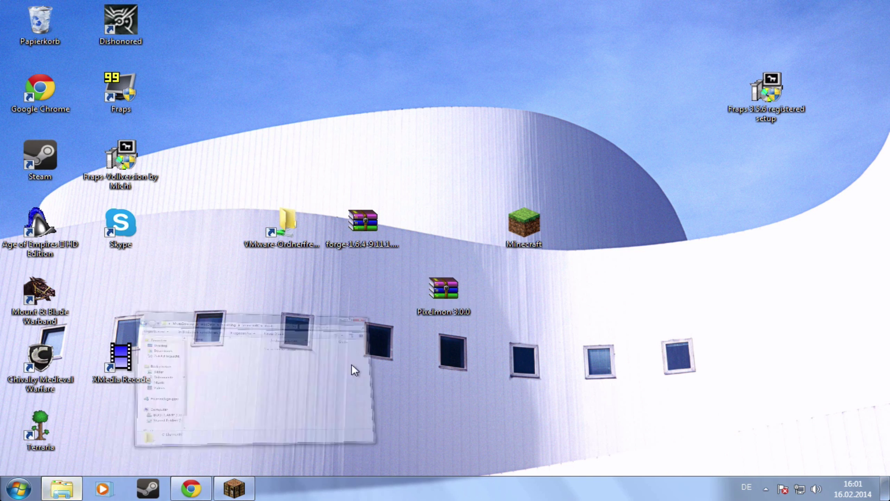
drag(388, 88, 723, 109)
drag(443, 288, 724, 253)
drag(750, 97, 383, 128)
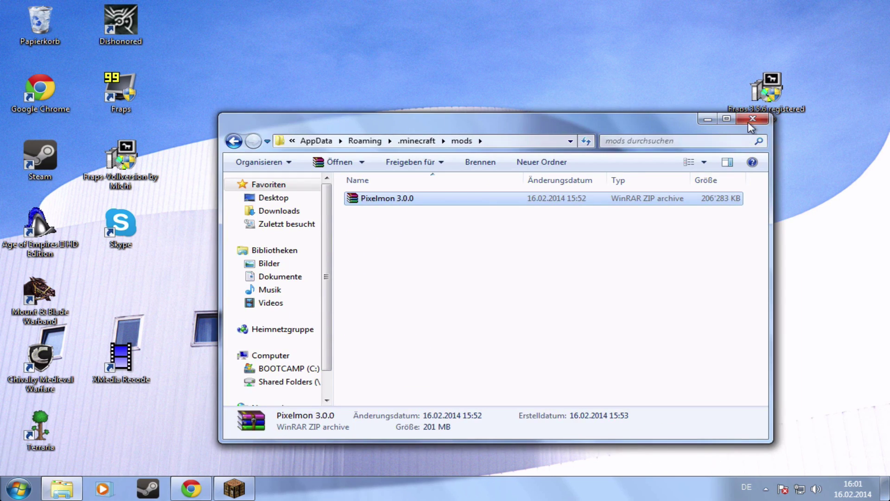
key(alt+F4)
Step: Restart Minecraft through the launcher with the Forge profile and check the mod list for Pixelmon
click(252, 493)
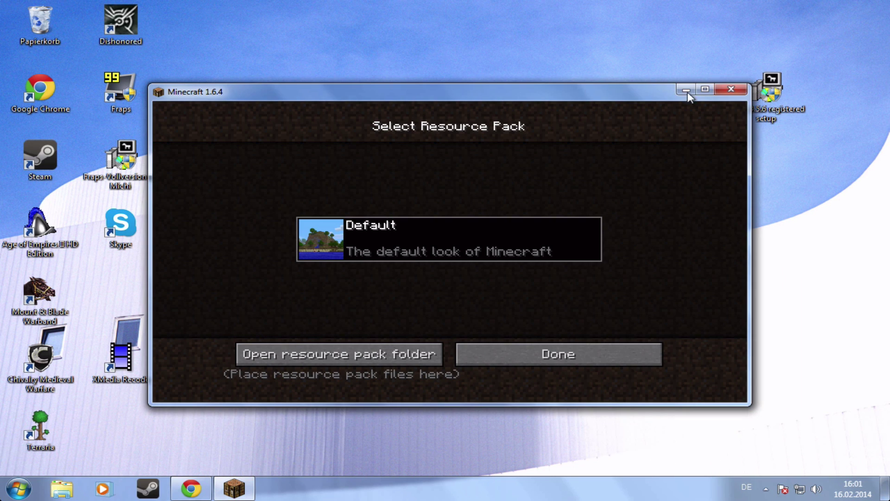
click(732, 91)
double_click(524, 225)
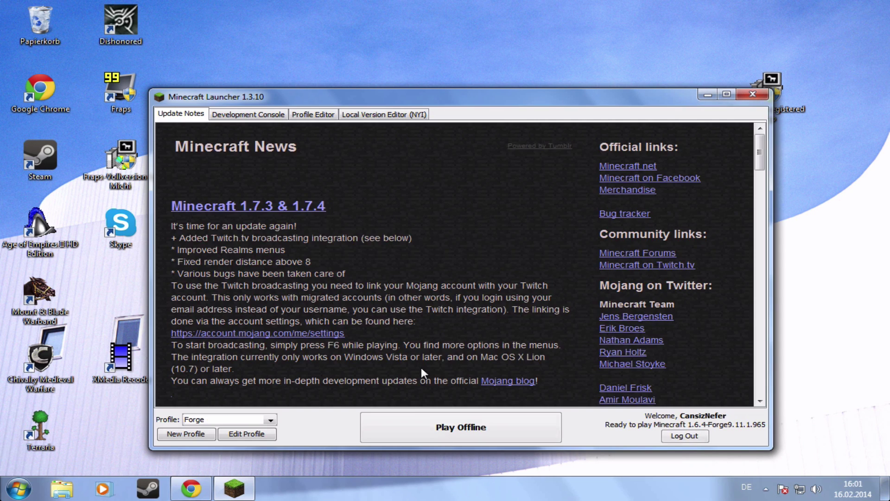
click(489, 427)
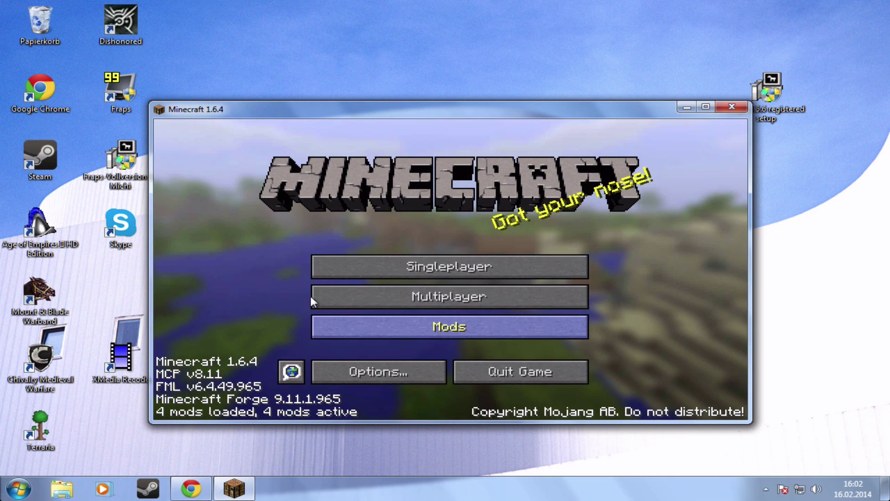
click(318, 327)
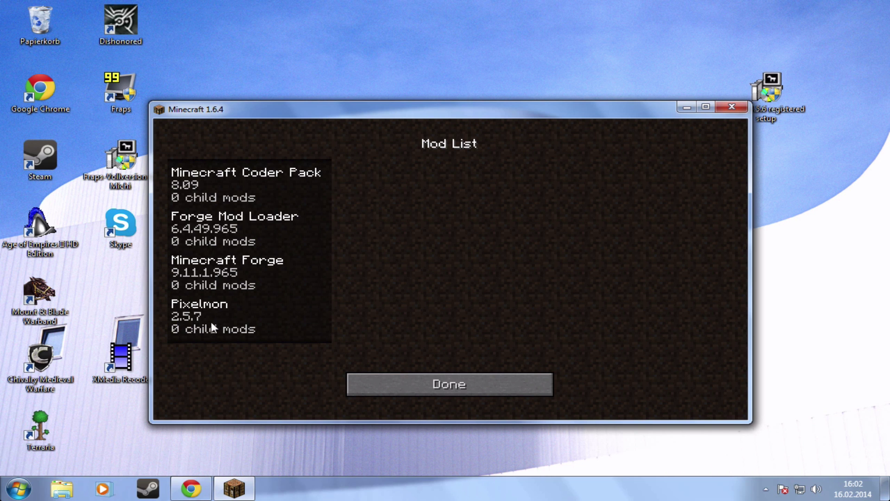
click(393, 382)
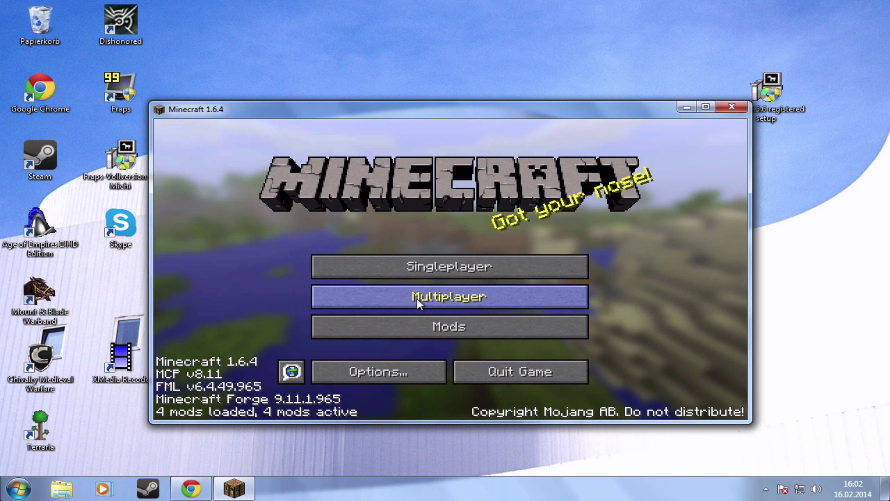
Step: Create a new singleplayer world in Creative mode, entering the player's surname as the world name
click(431, 272)
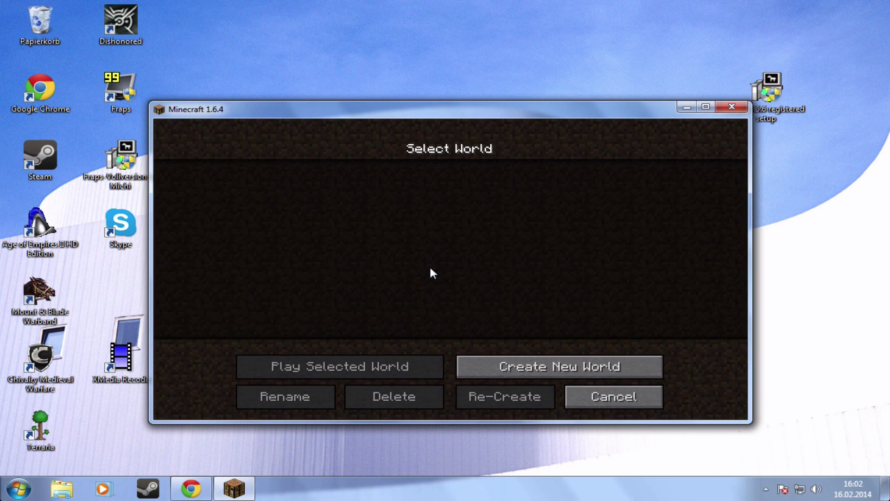
click(497, 364)
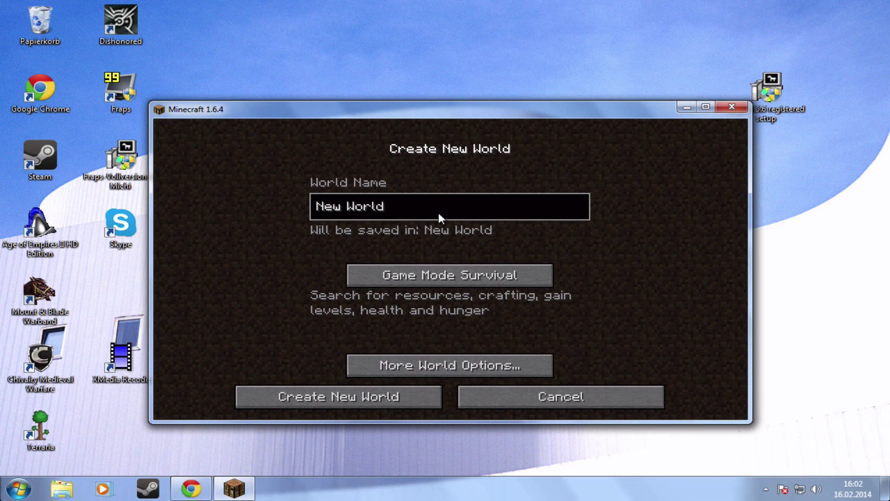
key(BackSpace)
key(BackSpace)
key(BackSpace)
key(BackSpace)
key(BackSpace)
key(BackSpace)
key(BackSpace)
key(BackSpace)
key(BackSpace)
text(Emmey)
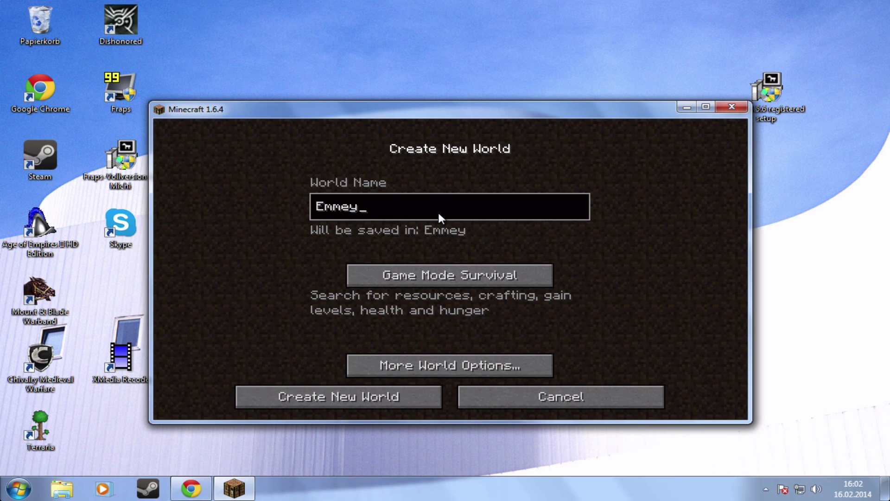
click(453, 277)
click(452, 277)
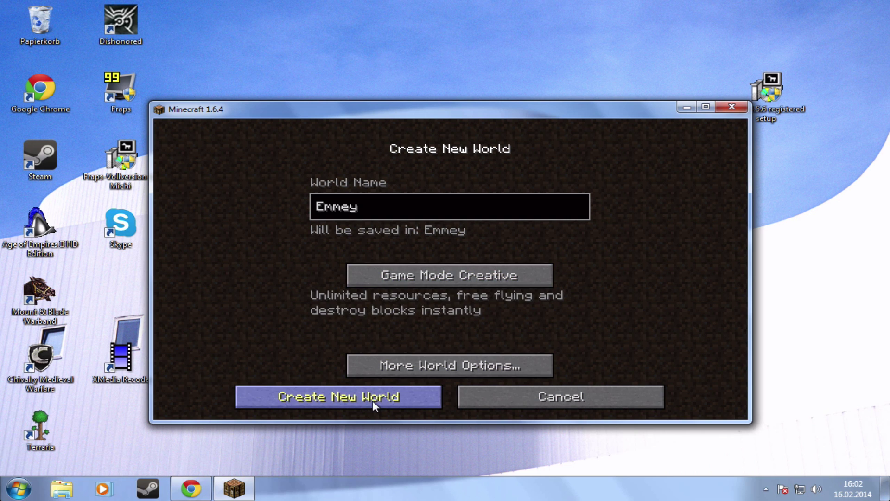
click(372, 400)
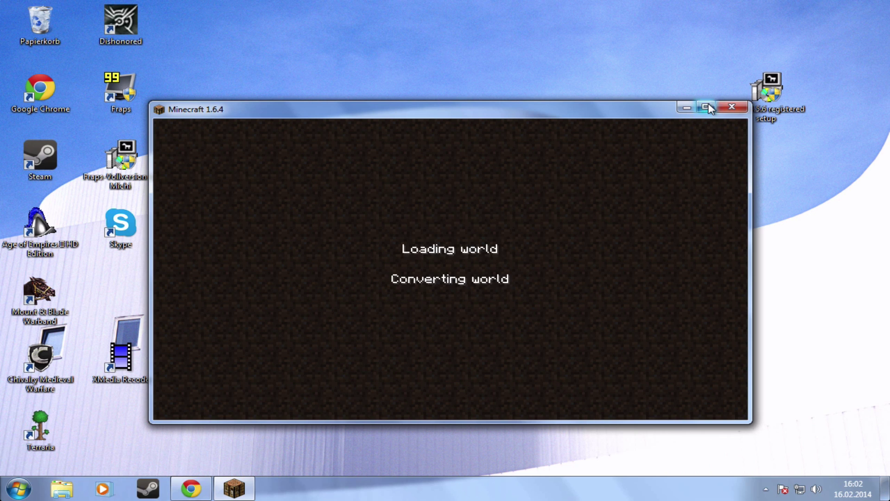
Step: Maximize the game window and pick Chimchar as the starter Pokemon
click(706, 107)
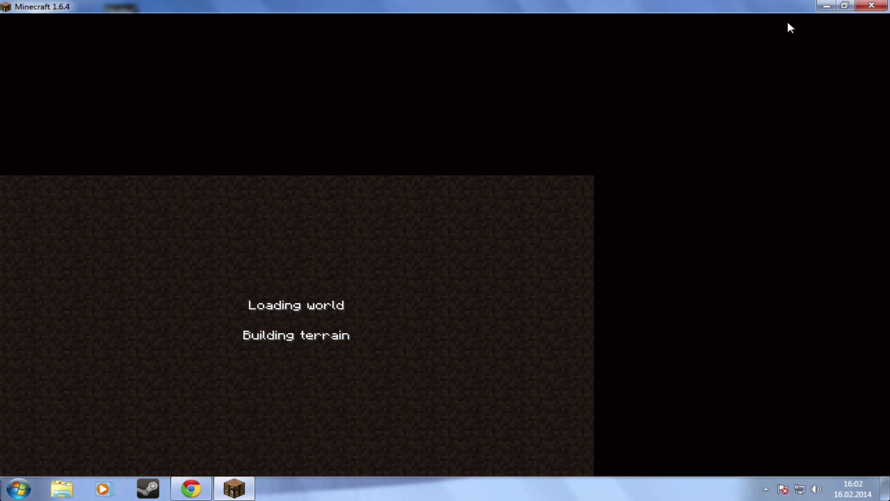
click(845, 6)
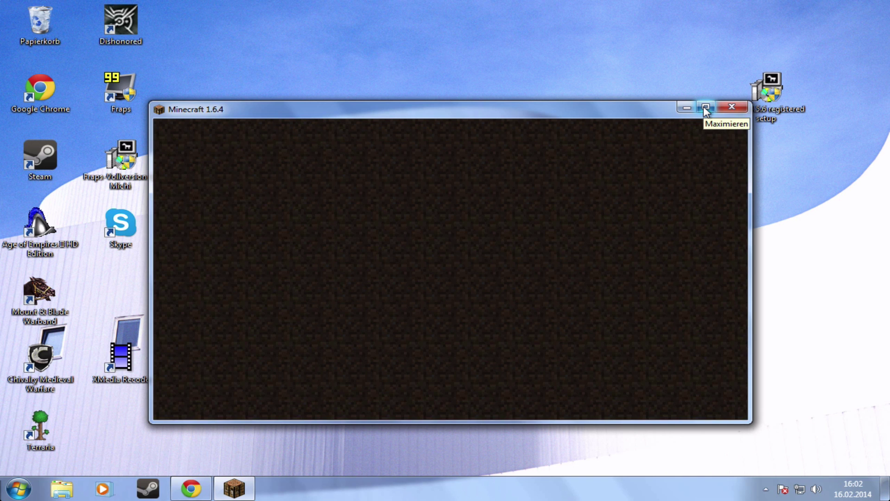
click(705, 108)
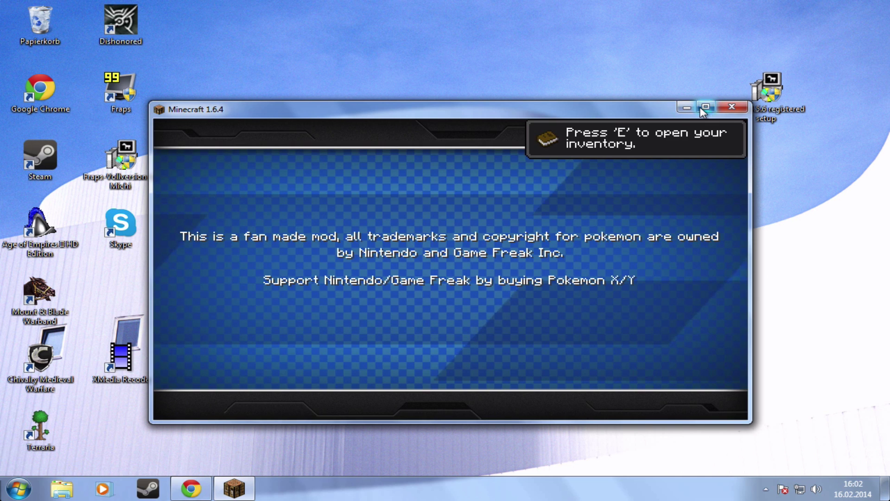
click(705, 109)
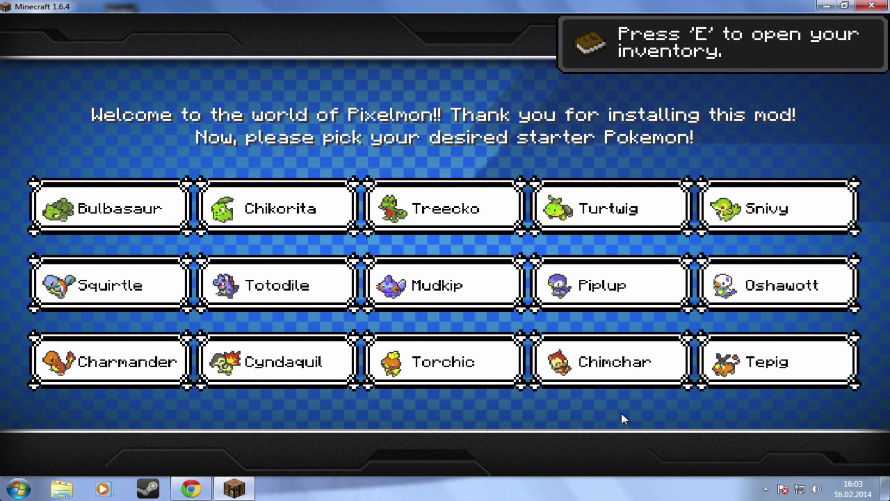
click(649, 374)
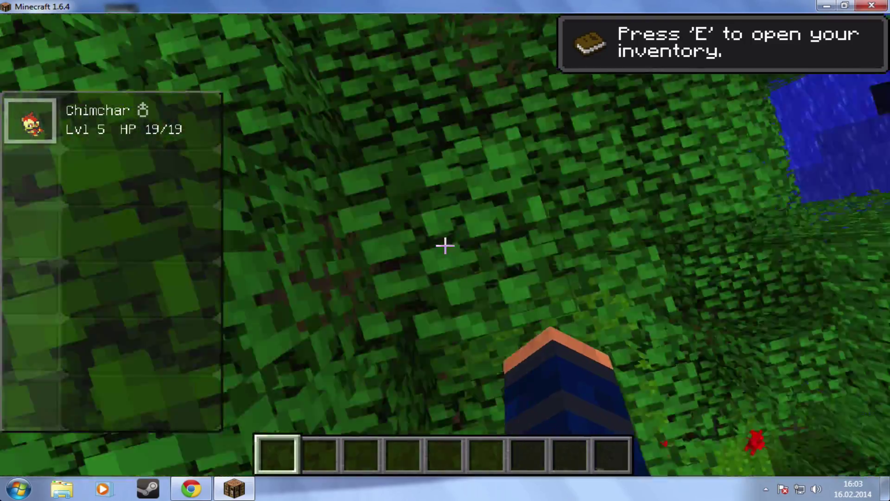
Step: Look at the creative inventory with the added Pokemon party slots and close it again
key(e)
key(e)
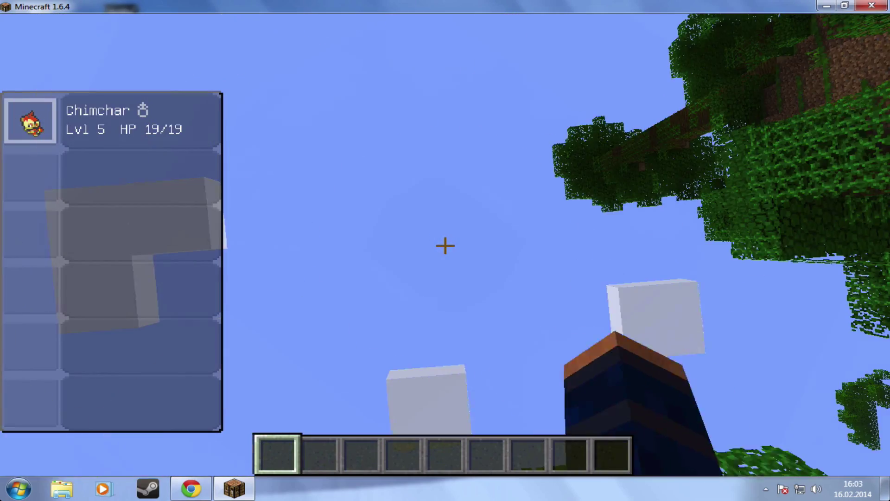
key(e)
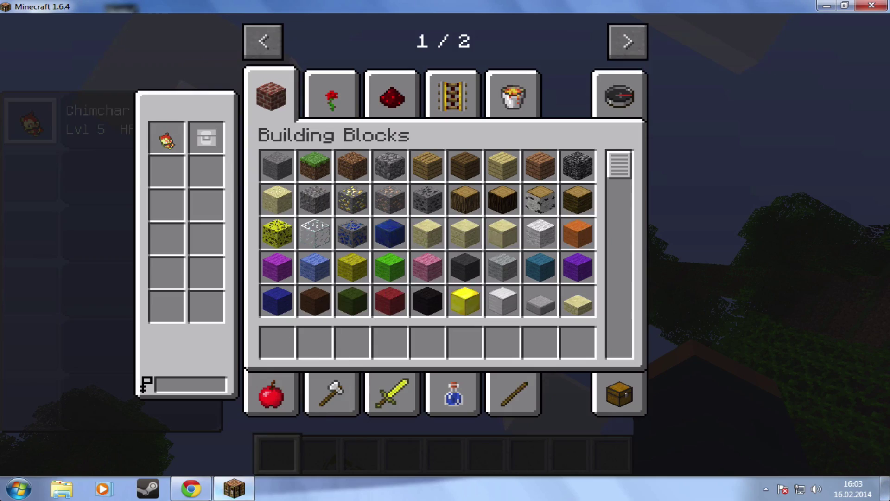
click(226, 497)
click(226, 496)
key(e)
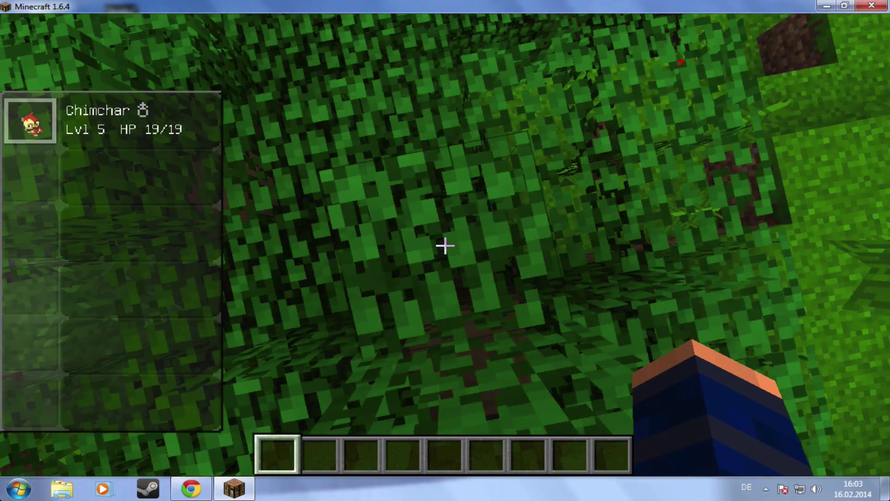
Step: Send out Chimchar and retrieve it, two times in a row
key(r)
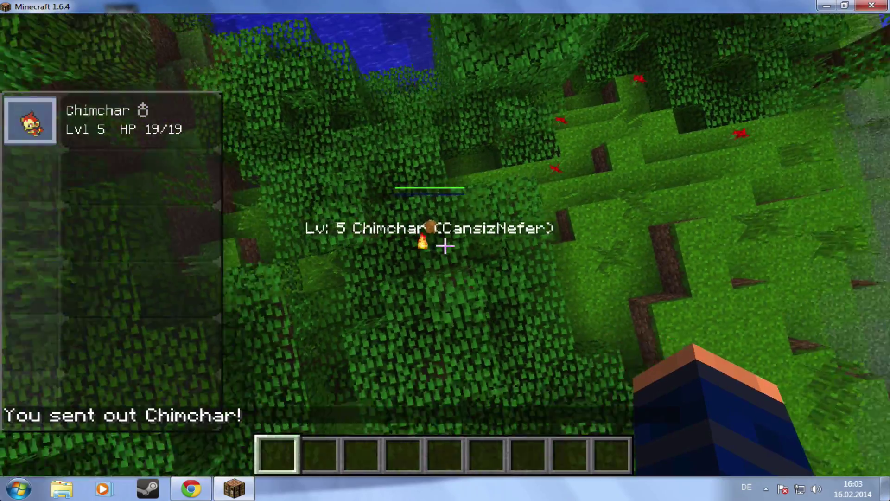
key(r)
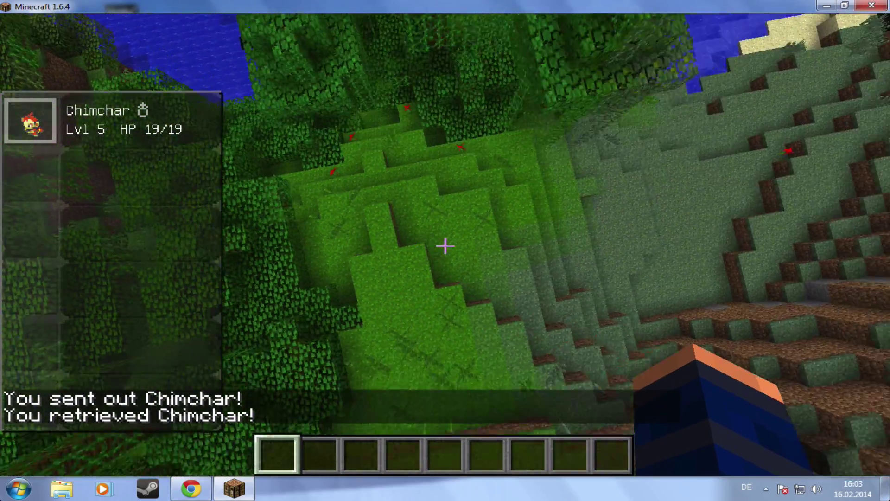
key(r)
key(r)
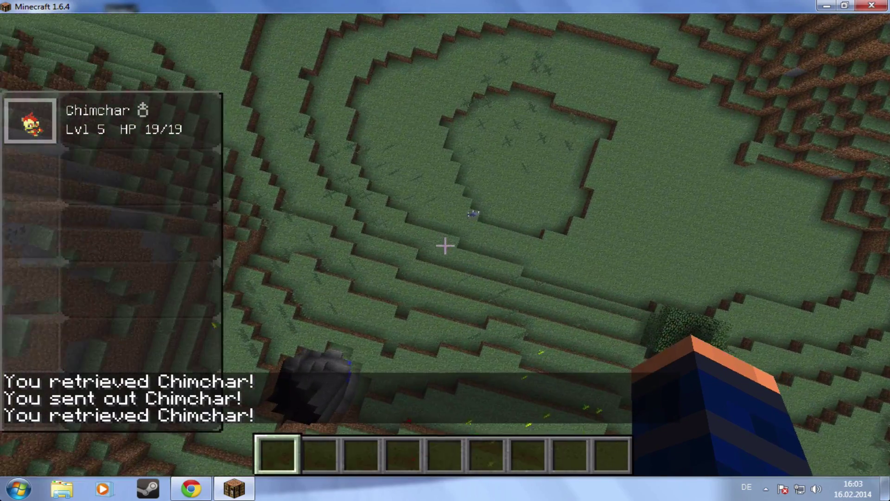
Step: Cycle the camera through third person back to first person while exploring the world, and pause the game
key(F5)
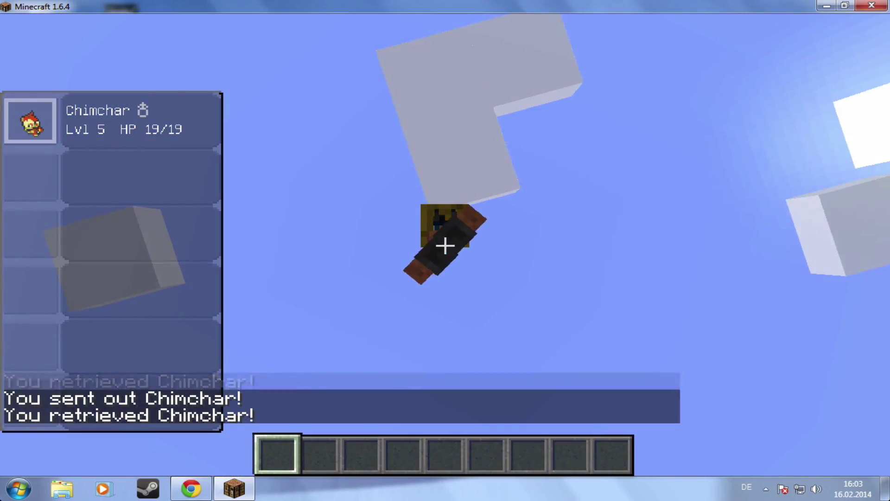
key(F5)
scroll(445, 246, down, 1)
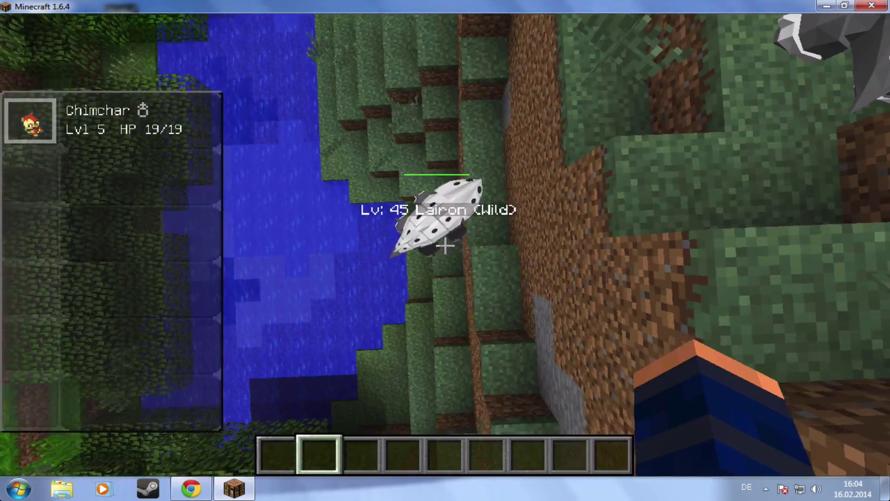
key(Escape)
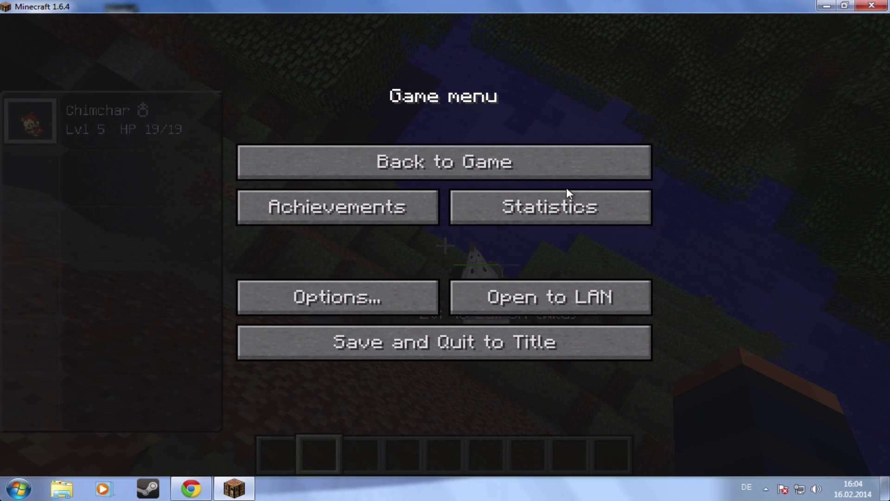